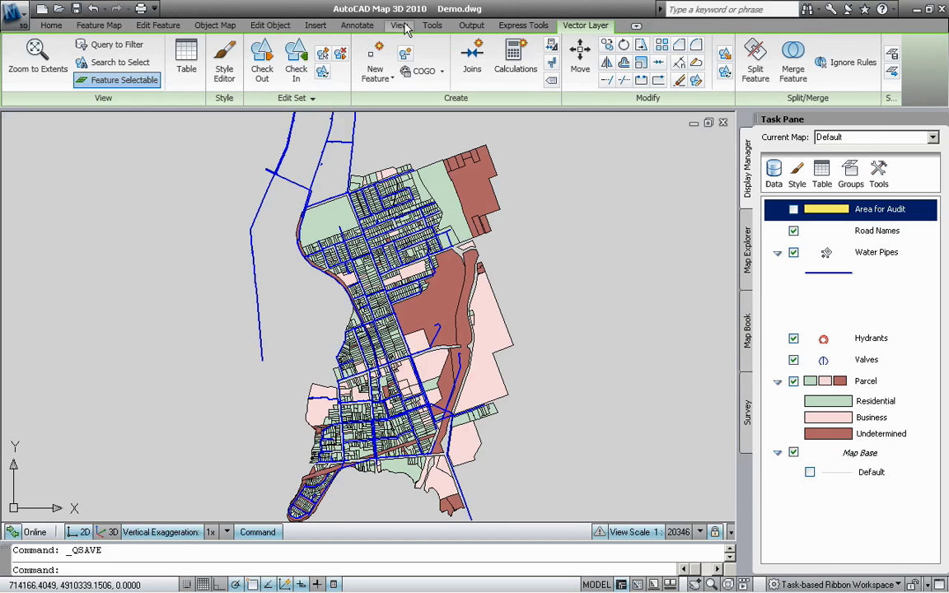
Window-zoom into the streets of the water map.
{"action": "left_click", "coordinate": [401, 28]}
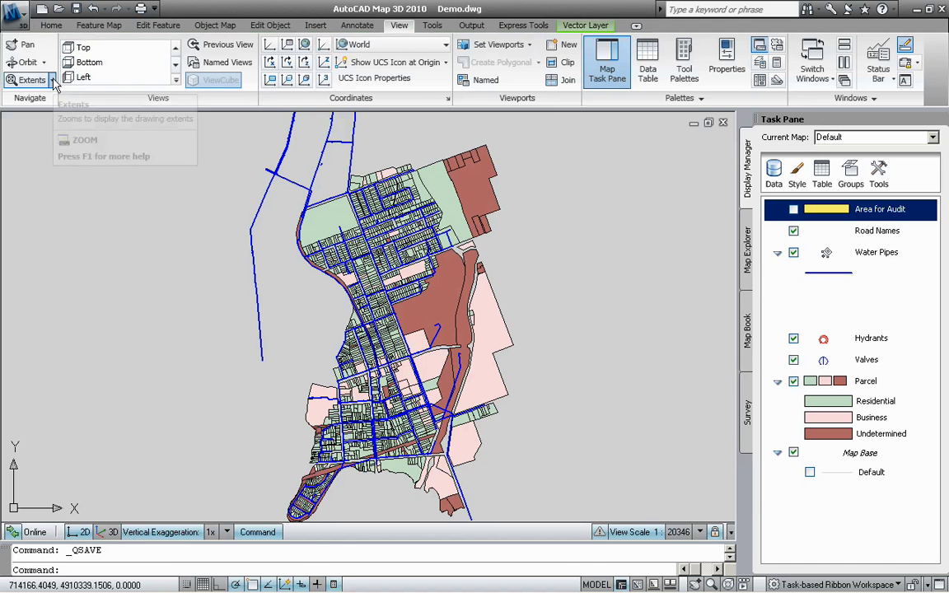
{"action": "left_click", "coordinate": [53, 82]}
{"action": "left_click", "coordinate": [45, 130]}
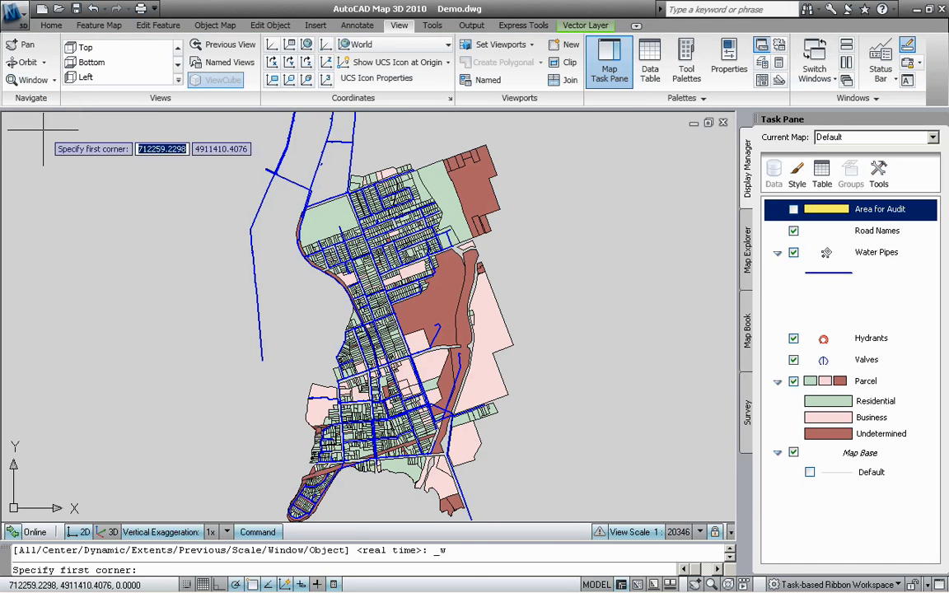
{"action": "left_click", "coordinate": [315, 188]}
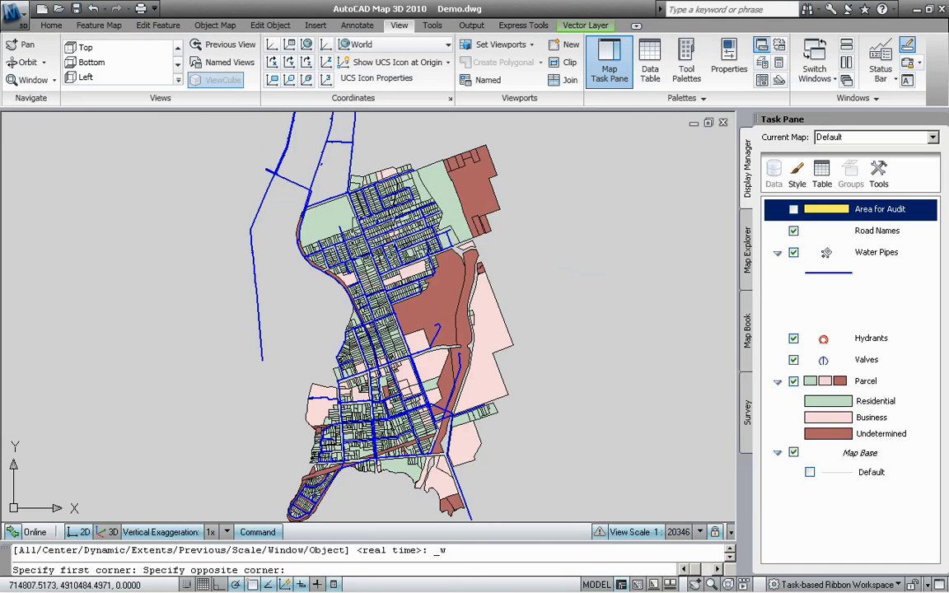
{"action": "left_click", "coordinate": [453, 268]}
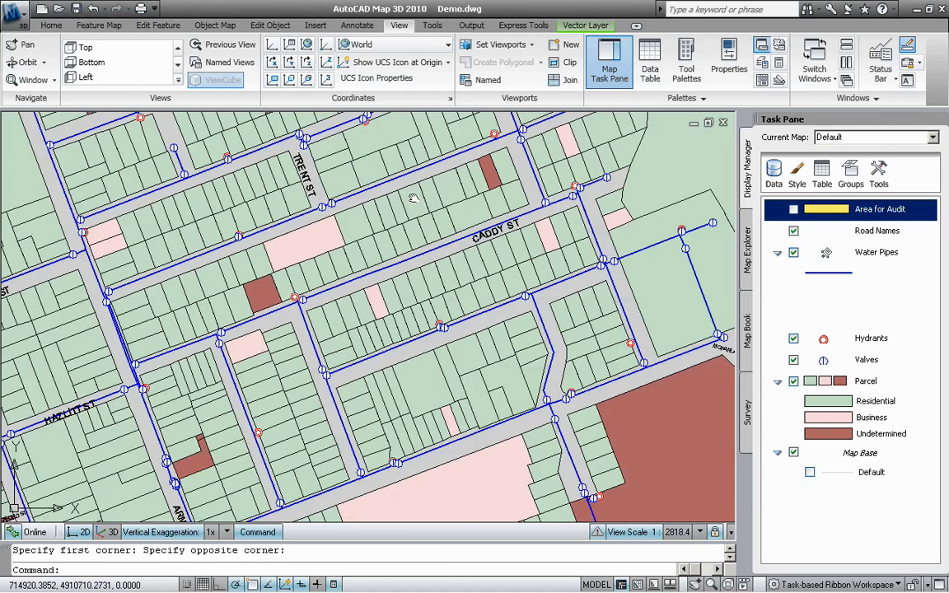
Recentre on Caddy St and Euclid Ave at street level and show the Area for Audit layer.
{"action": "middle_click_drag", "start_coordinate": [415, 229], "coordinate": [415, 307]}
{"action": "scroll", "coordinate": [416, 306], "scroll_direction": "up", "scroll_amount": 2}
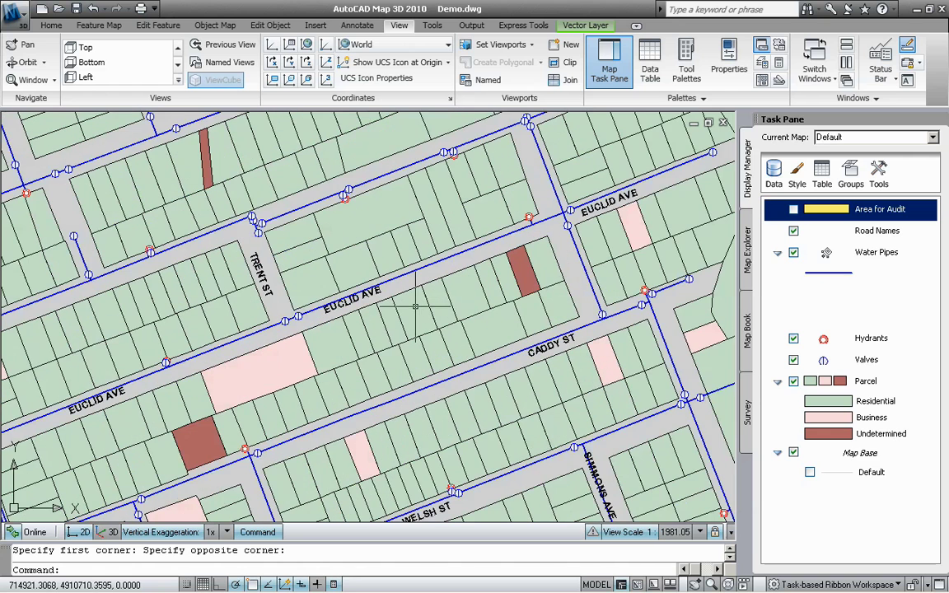
{"action": "left_click", "coordinate": [794, 210]}
Zoom to the Area for Audit extents, then select the Road Names through Parcel layers.
{"action": "right_click", "coordinate": [844, 212]}
{"action": "left_click", "coordinate": [687, 245]}
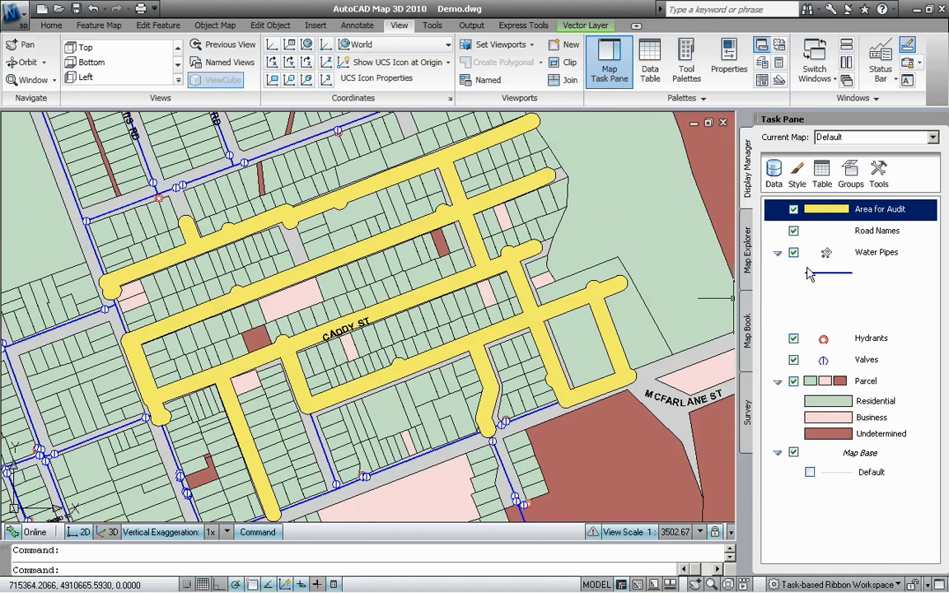
{"action": "left_click", "coordinate": [467, 233]}
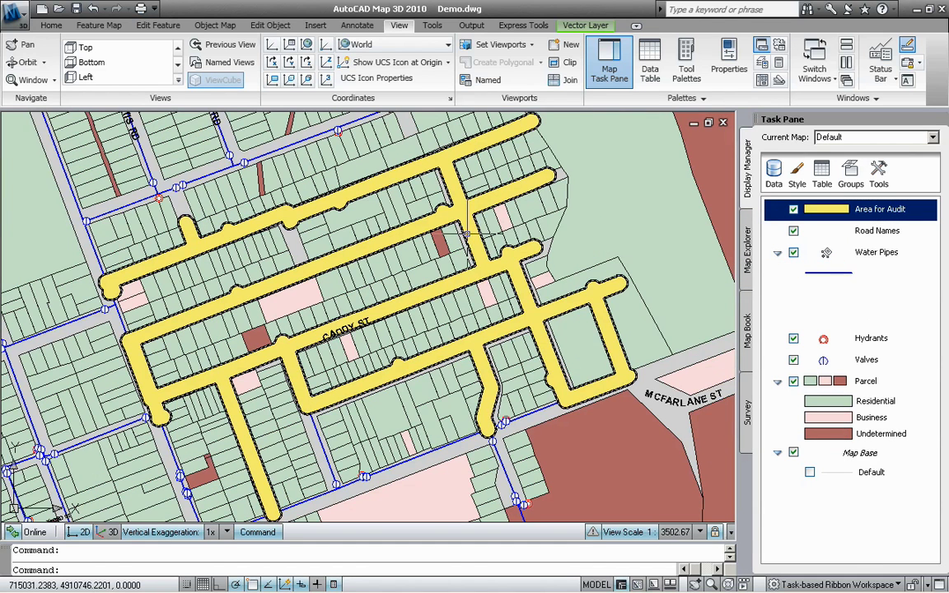
{"action": "key", "text": "Escape"}
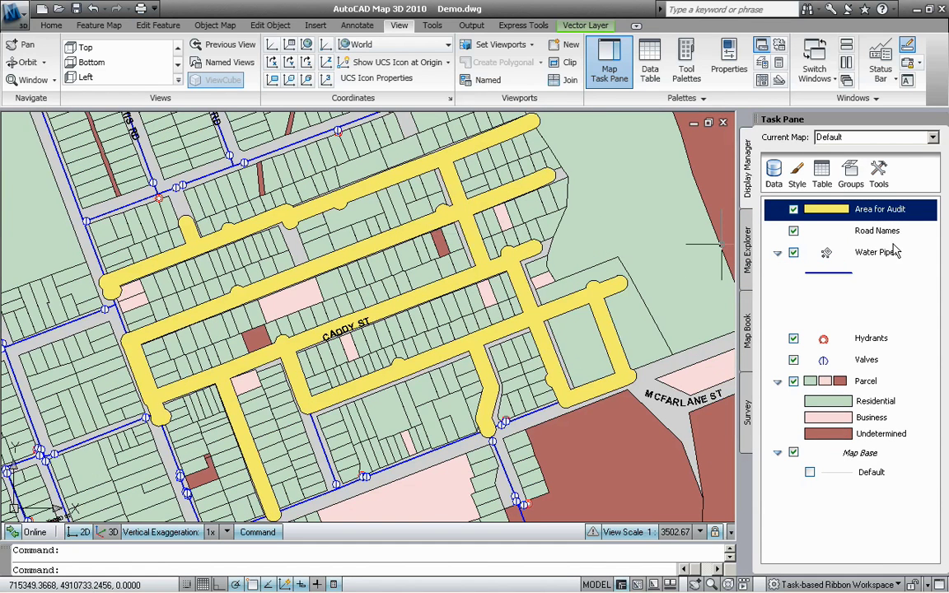
{"action": "left_click", "coordinate": [877, 231]}
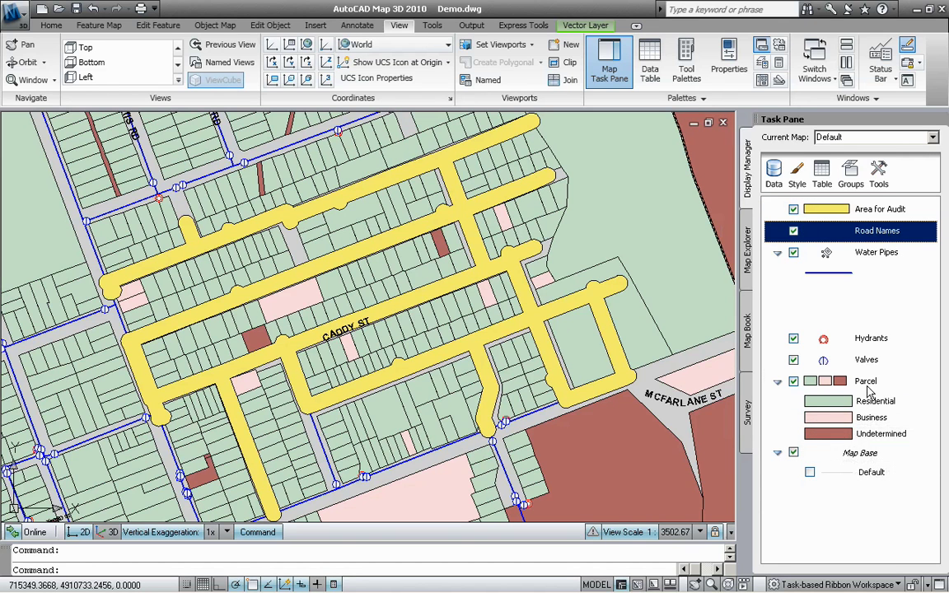
{"action": "left_click", "coordinate": [867, 390], "text": "shift"}
Filter Road Names through Parcel to features touching the yellow audit polygon, then hide Area for Audit.
{"action": "right_click", "coordinate": [860, 231]}
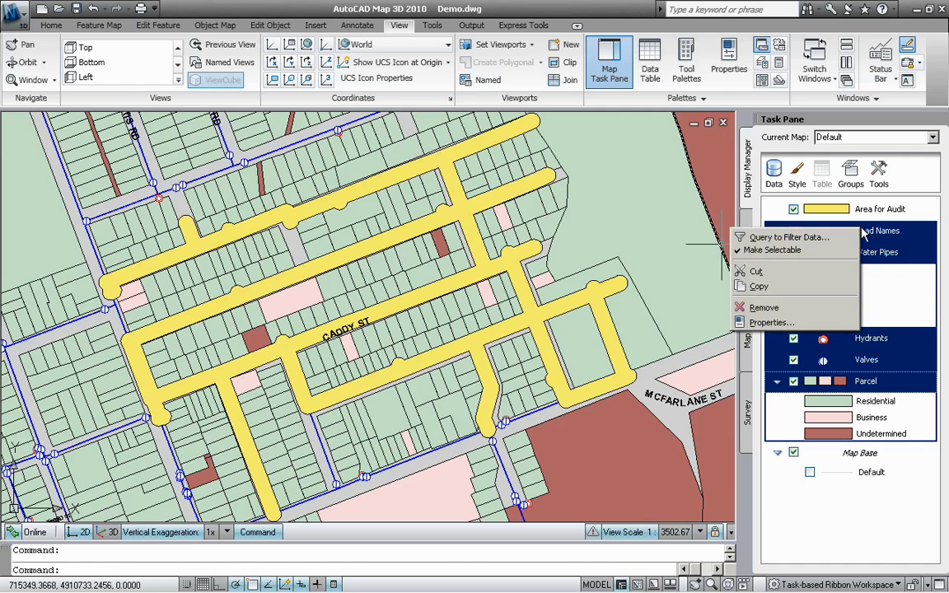
{"action": "left_click", "coordinate": [841, 238]}
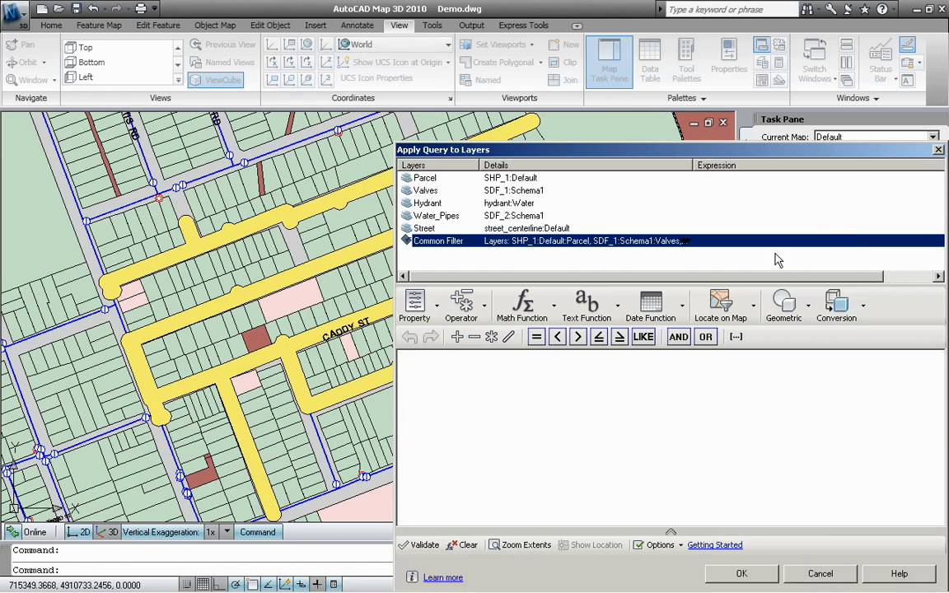
{"action": "left_click", "coordinate": [753, 306]}
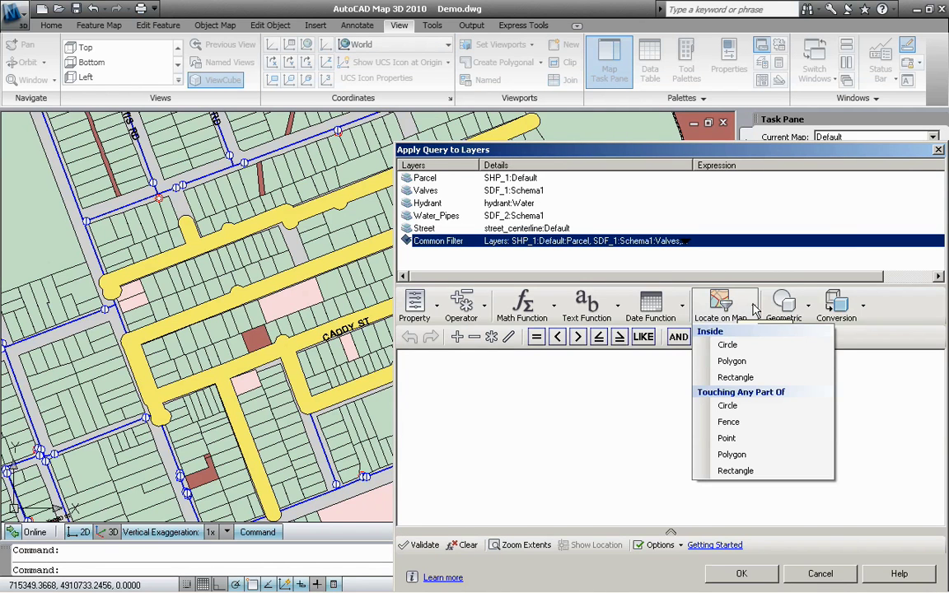
{"action": "left_click", "coordinate": [728, 455]}
{"action": "left_click", "coordinate": [745, 498]}
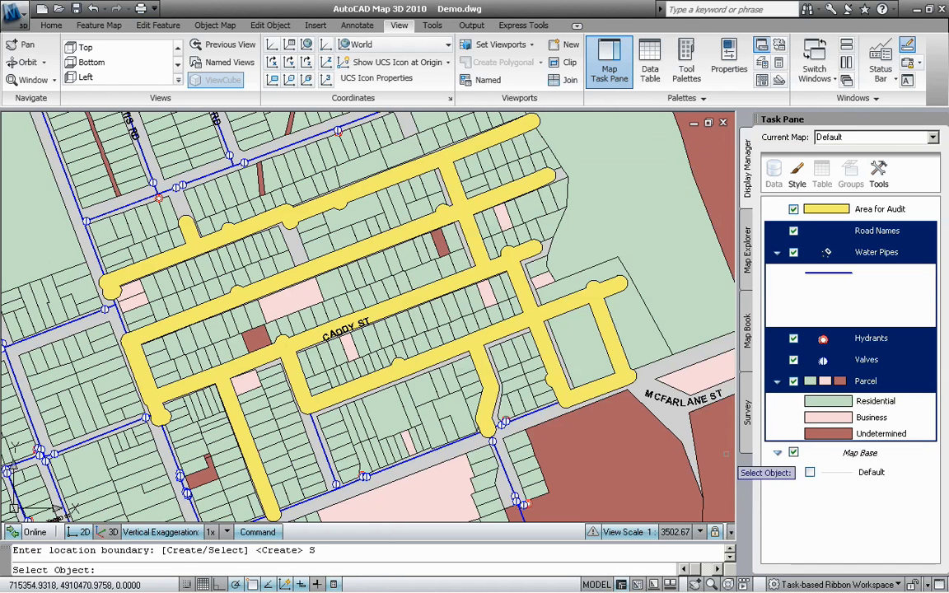
{"action": "left_click", "coordinate": [522, 274]}
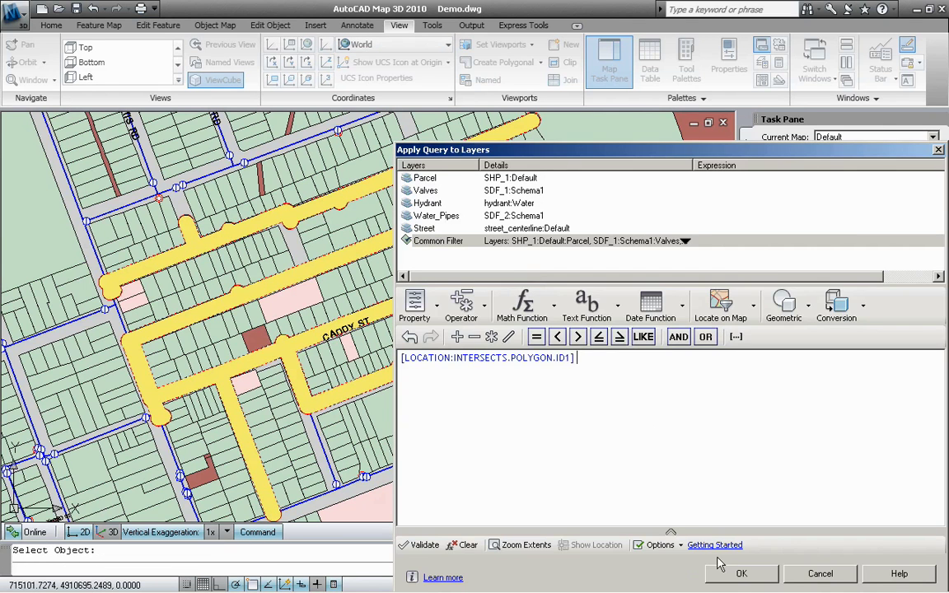
{"action": "left_click", "coordinate": [738, 574]}
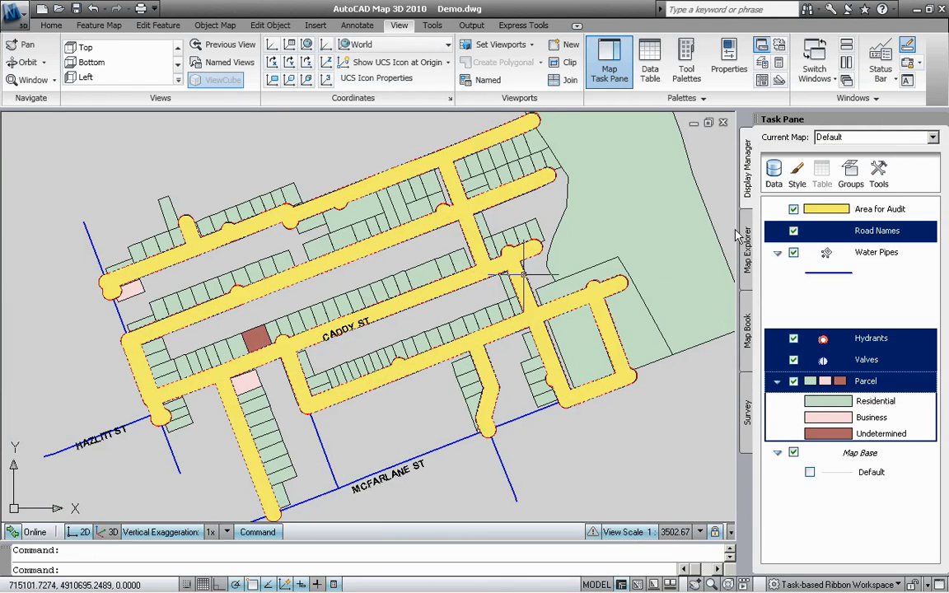
{"action": "left_click", "coordinate": [783, 210]}
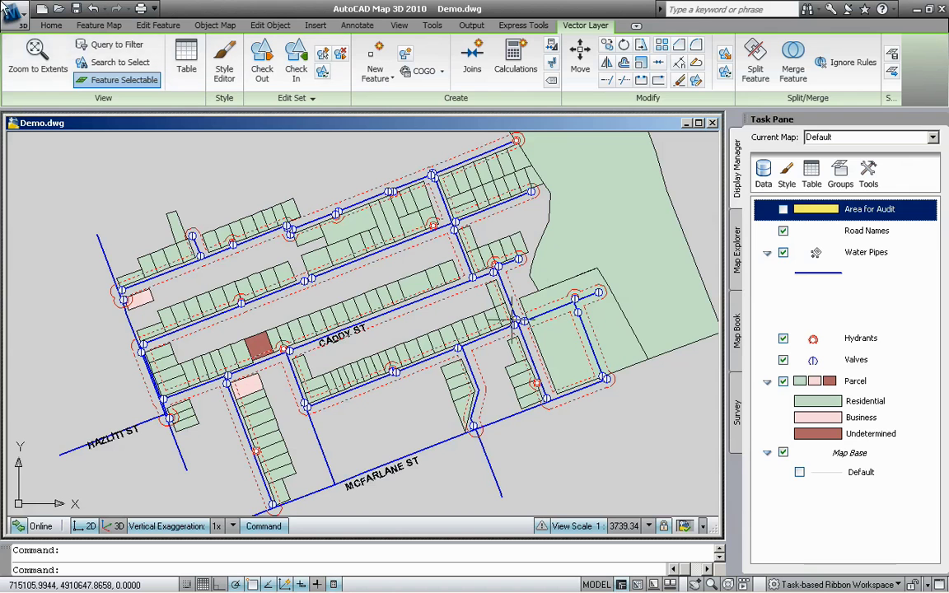
Launch Publish to MapGuide from the application menu to reach the site login.
{"action": "left_click", "coordinate": [22, 17]}
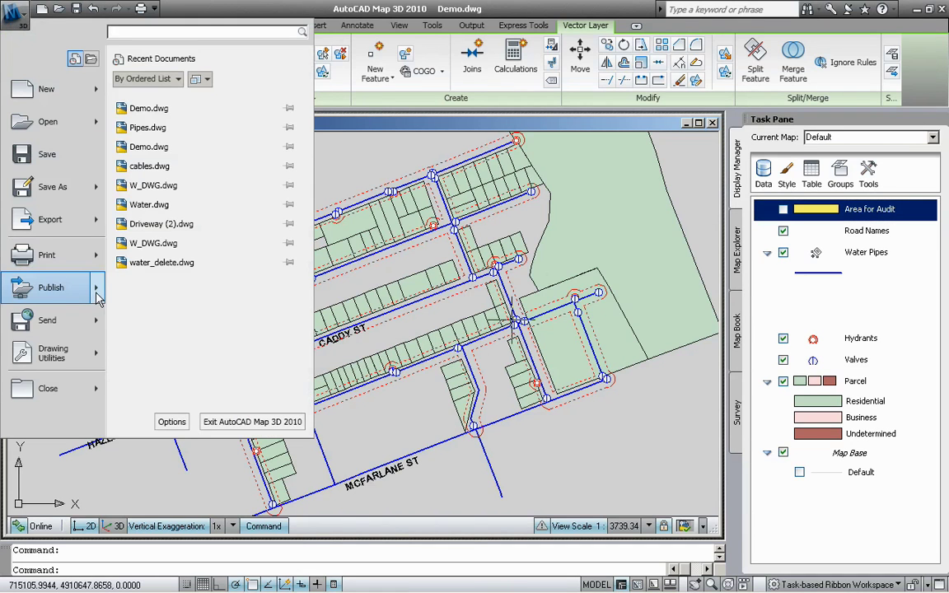
{"action": "key", "text": "Escape"}
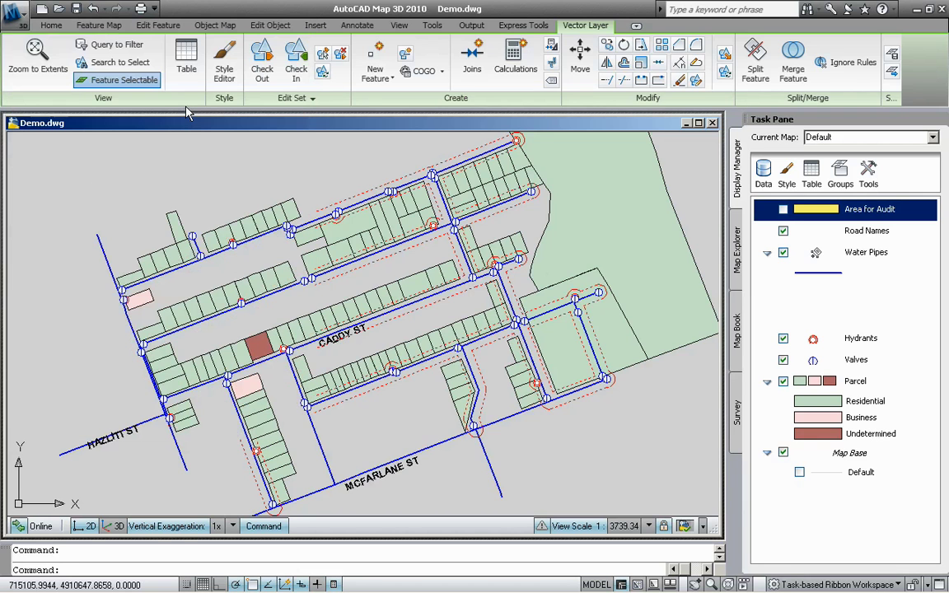
{"action": "left_click", "coordinate": [574, 146]}
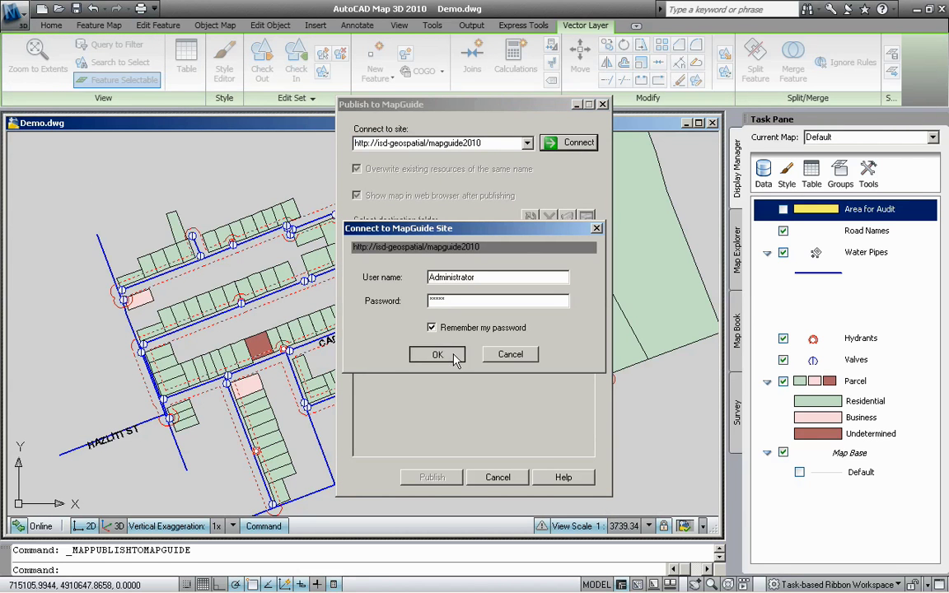
Sign in, create a Water_asset_audit folder at the site root, and publish the 7 layers there.
{"action": "left_click", "coordinate": [438, 355]}
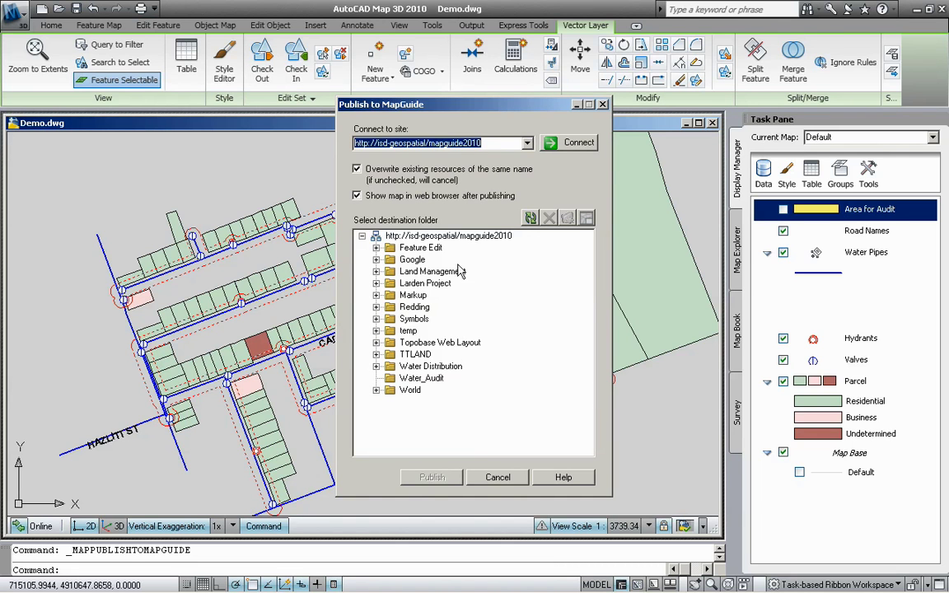
{"action": "left_click", "coordinate": [419, 236]}
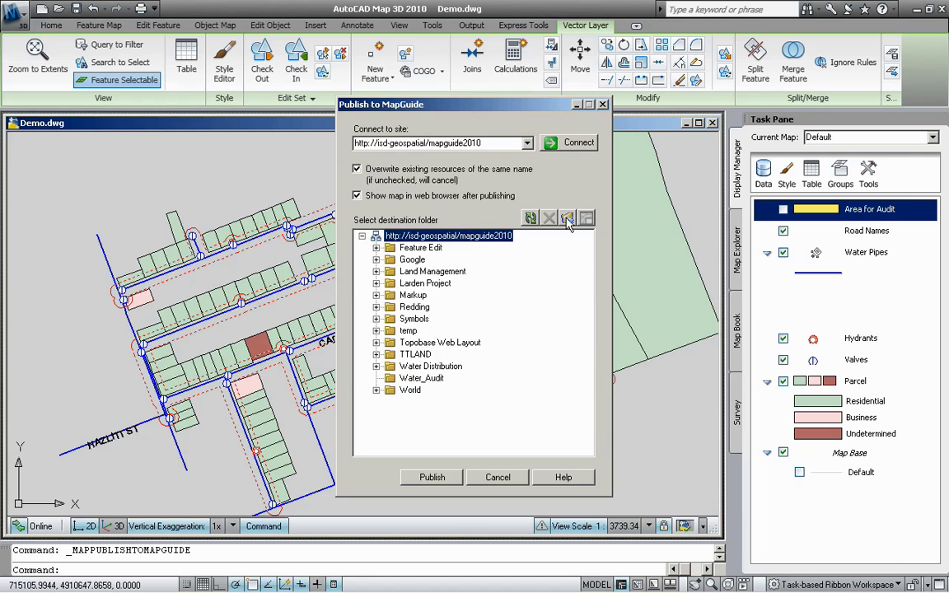
{"action": "left_click", "coordinate": [567, 219]}
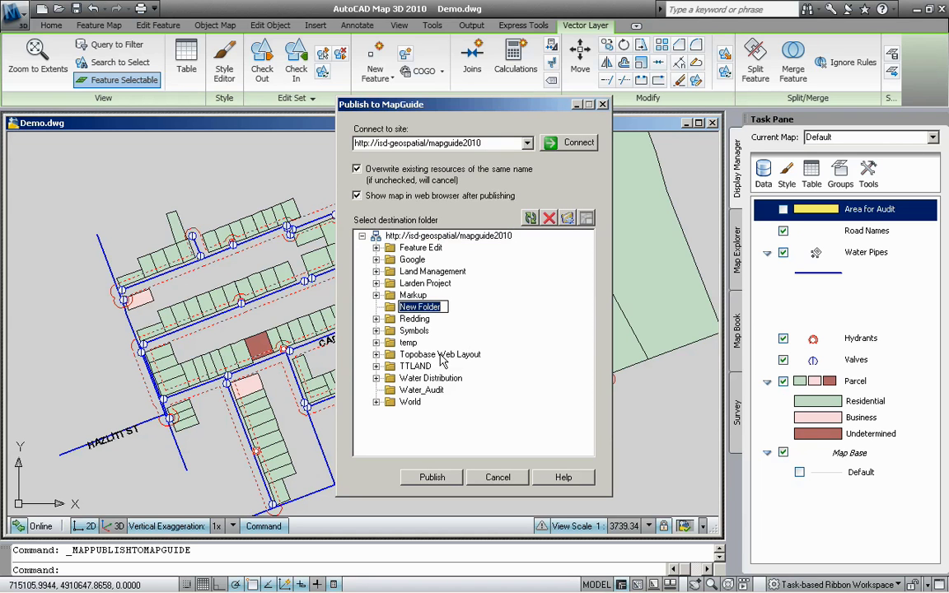
{"action": "type", "text": "Water_asset_audit"}
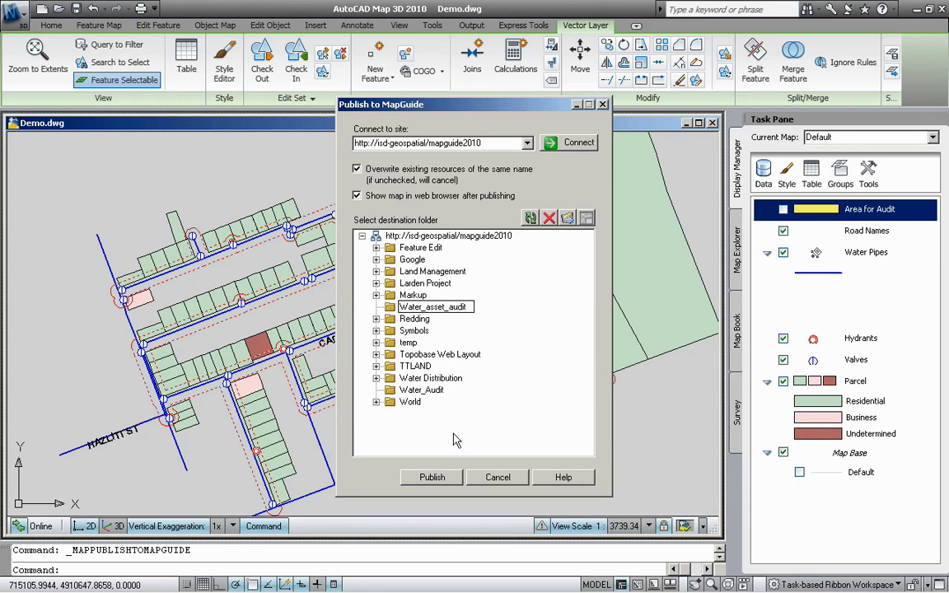
{"action": "key", "text": "Escape"}
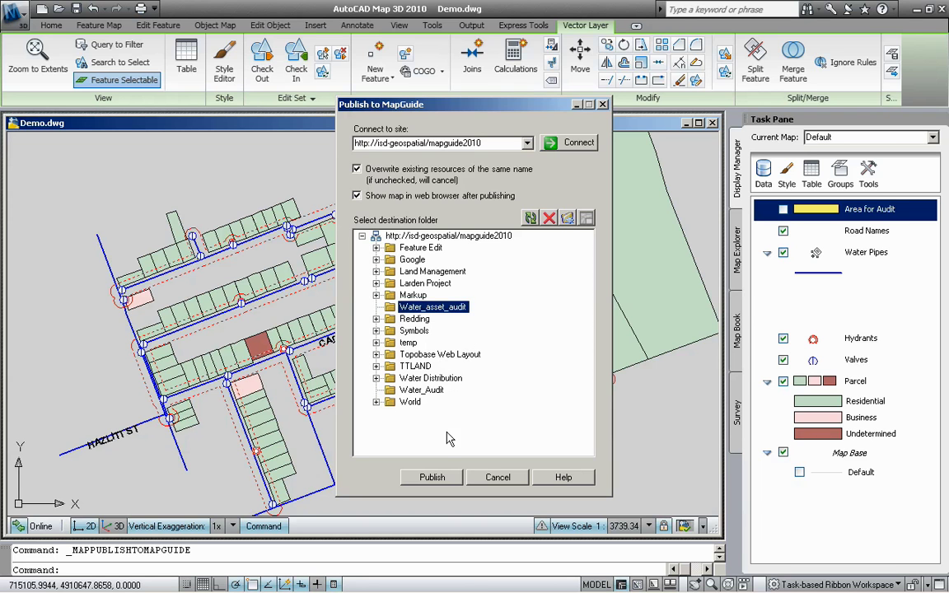
{"action": "left_click", "coordinate": [446, 479]}
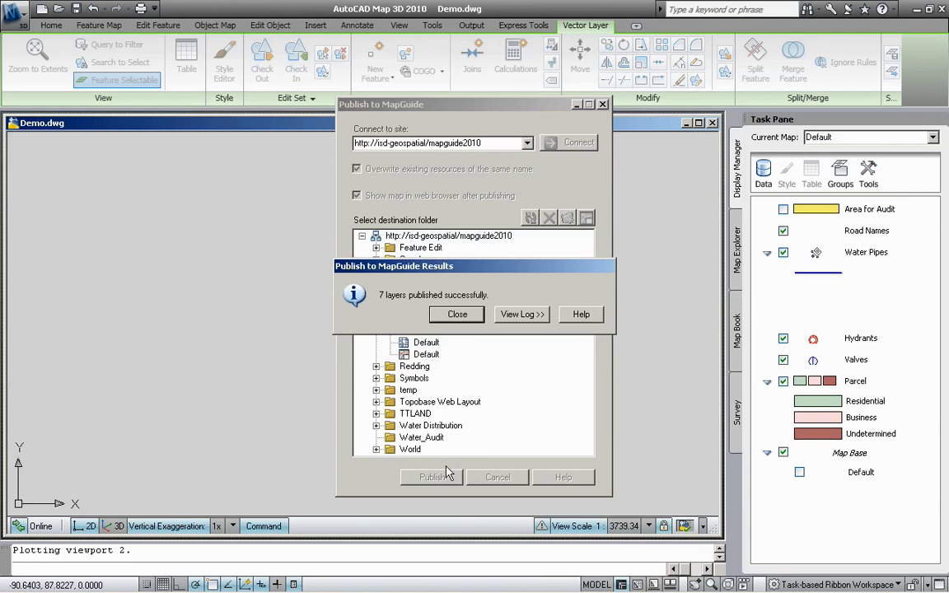
{"action": "left_click", "coordinate": [458, 314]}
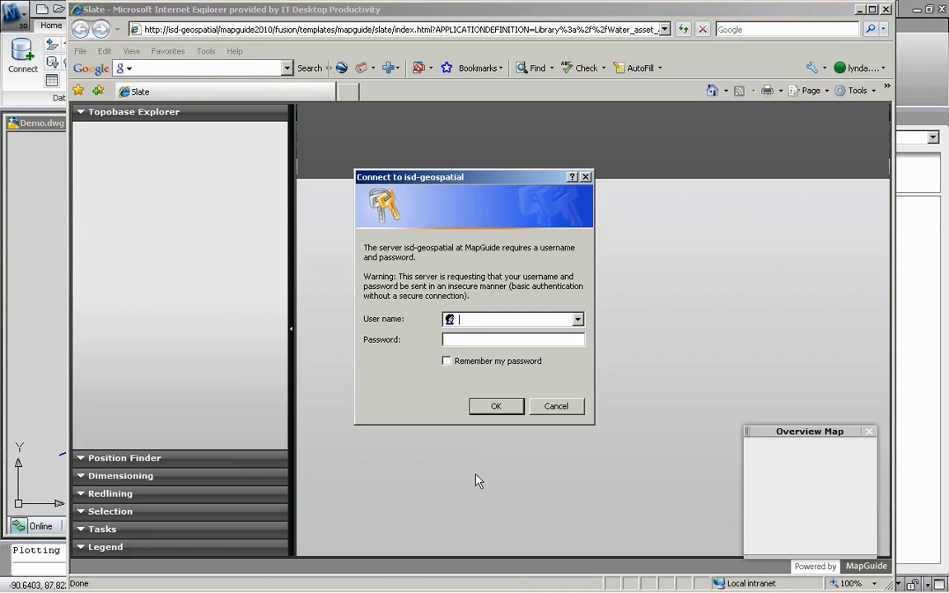
Enter the login credentials, show the legend, and rectangle-zoom onto the central parcels near Caddy St.
{"action": "type", "text": "Admn"}
{"action": "left_click", "coordinate": [494, 405]}
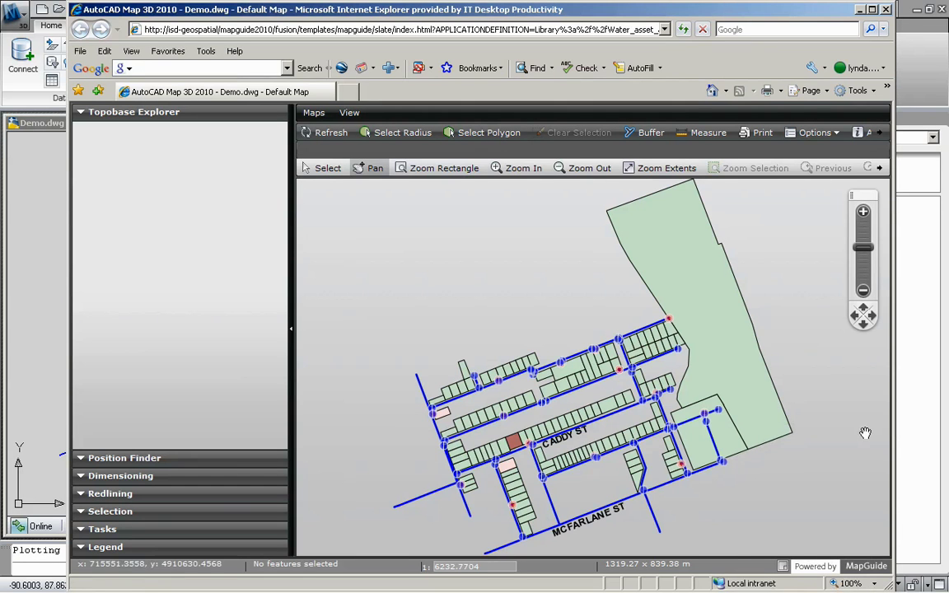
{"action": "left_click", "coordinate": [106, 546]}
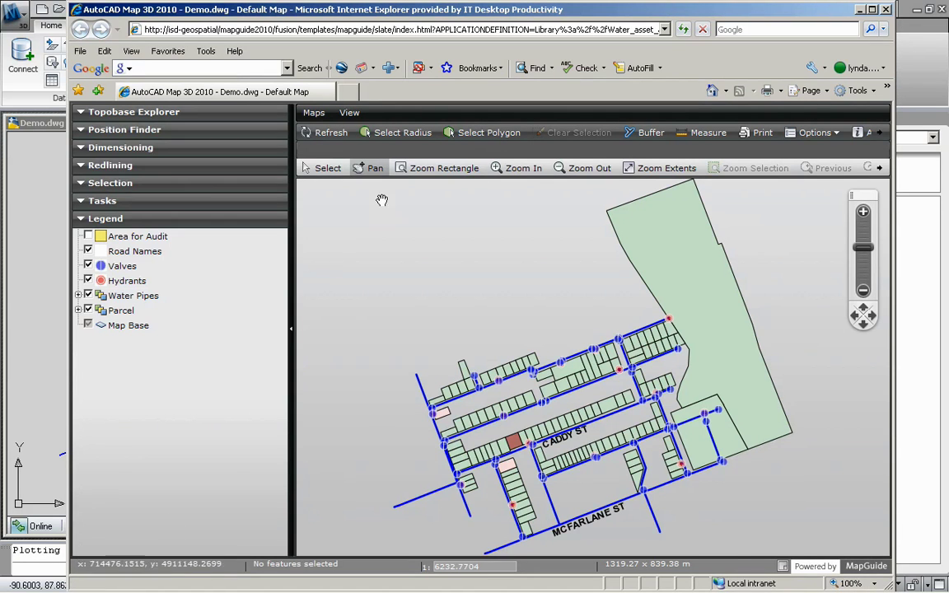
{"action": "left_click", "coordinate": [440, 167]}
{"action": "left_click_drag", "start_coordinate": [449, 321], "coordinate": [614, 428]}
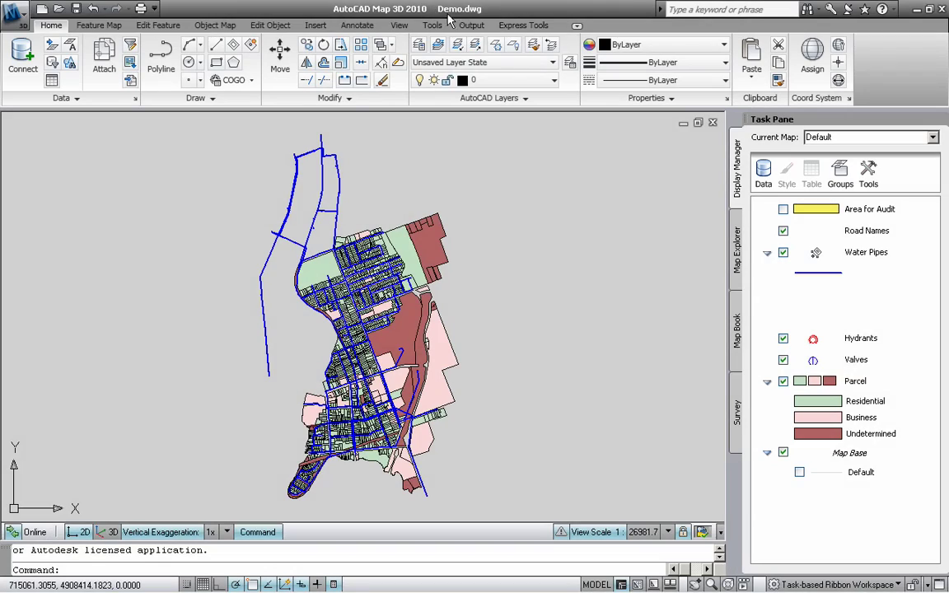
Create a new map book from Model Space named Water Map.
{"action": "left_click", "coordinate": [739, 349]}
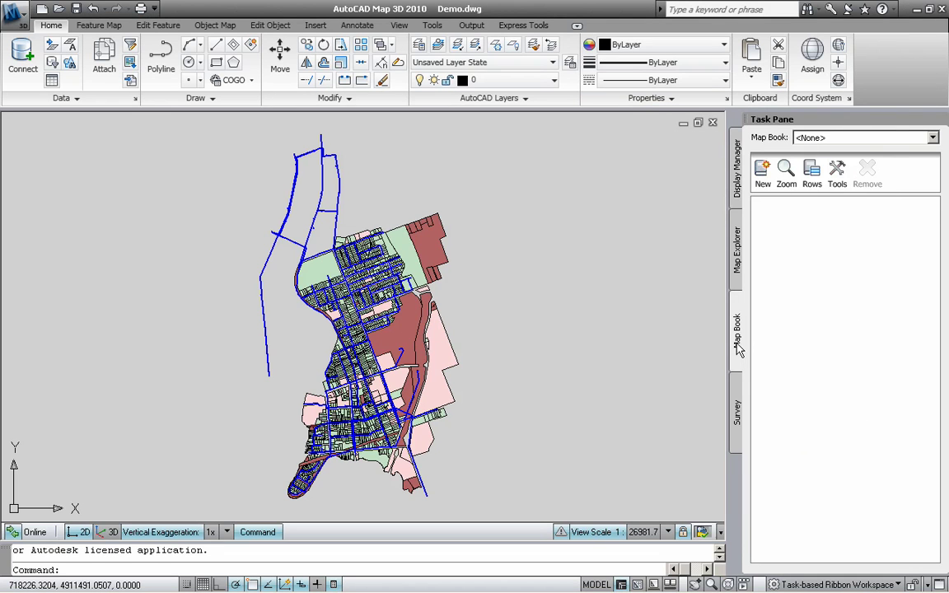
{"action": "left_click", "coordinate": [761, 170]}
{"action": "left_click", "coordinate": [792, 190]}
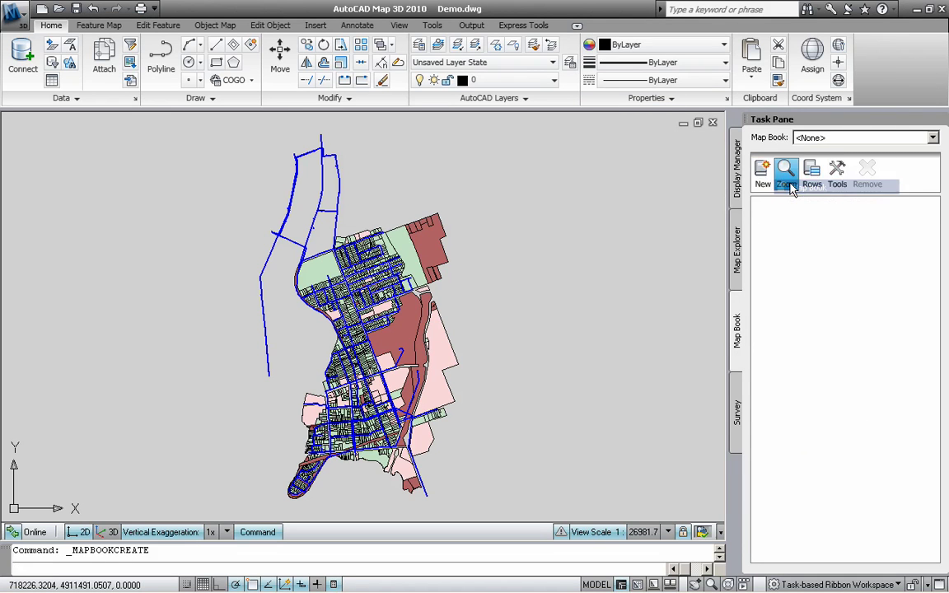
{"action": "left_click_drag", "start_coordinate": [602, 151], "coordinate": [465, 148]}
{"action": "type", "text": "Water Map"}
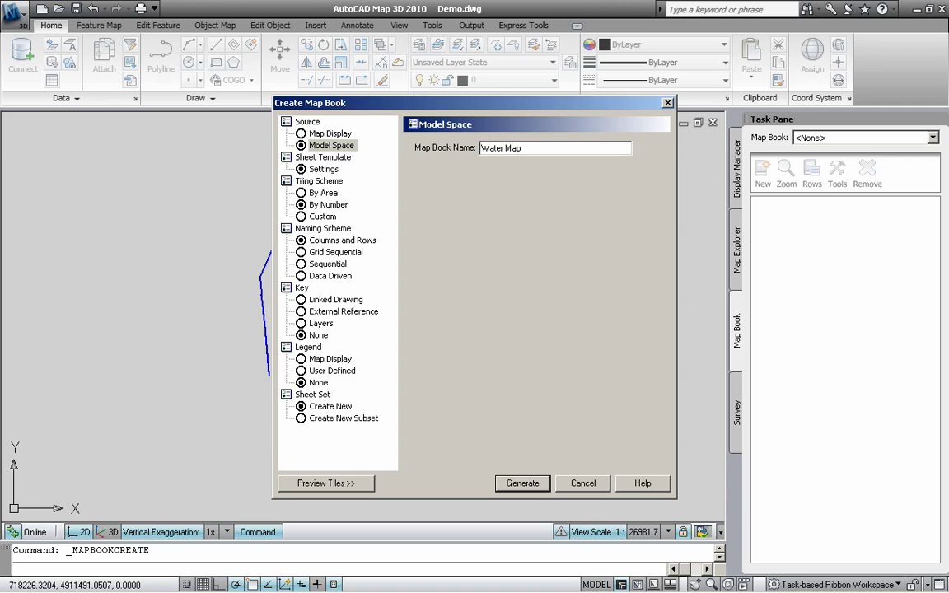
Use Mapbook_Template_8X11.dwt with Tblock_8X11 title block, Ajacent_Arrow links and scale factor 100.
{"action": "left_click", "coordinate": [313, 168]}
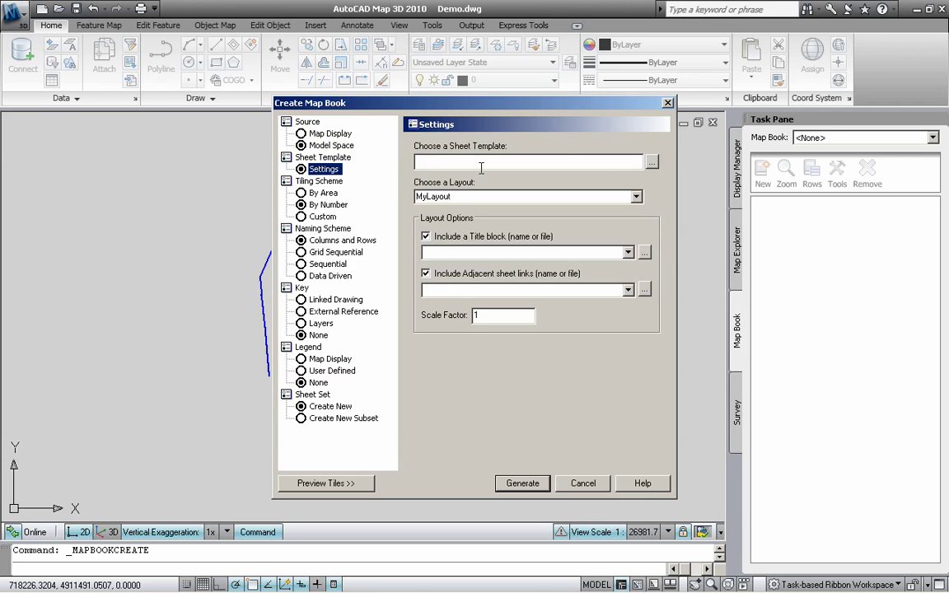
{"action": "left_click", "coordinate": [651, 164]}
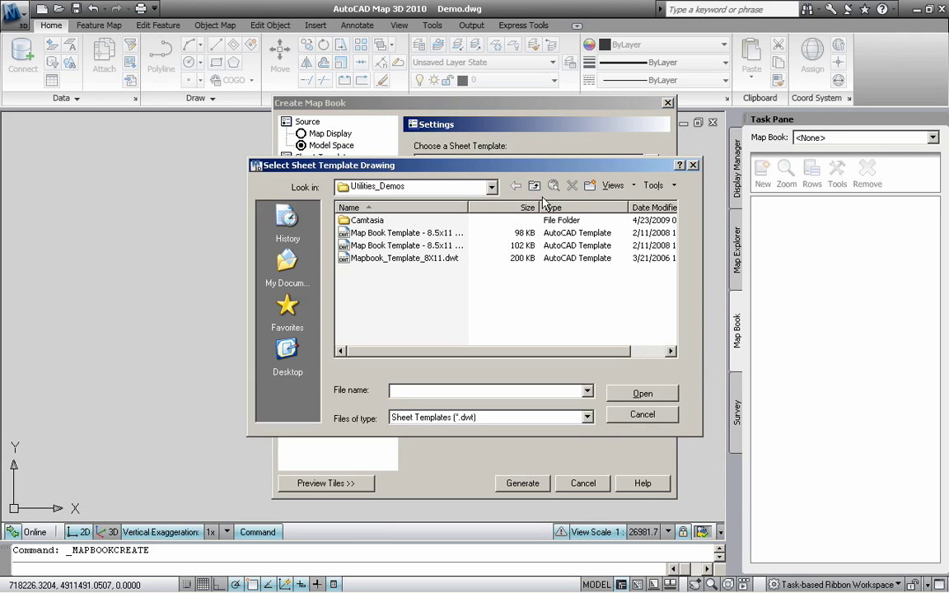
{"action": "double_click", "coordinate": [428, 258]}
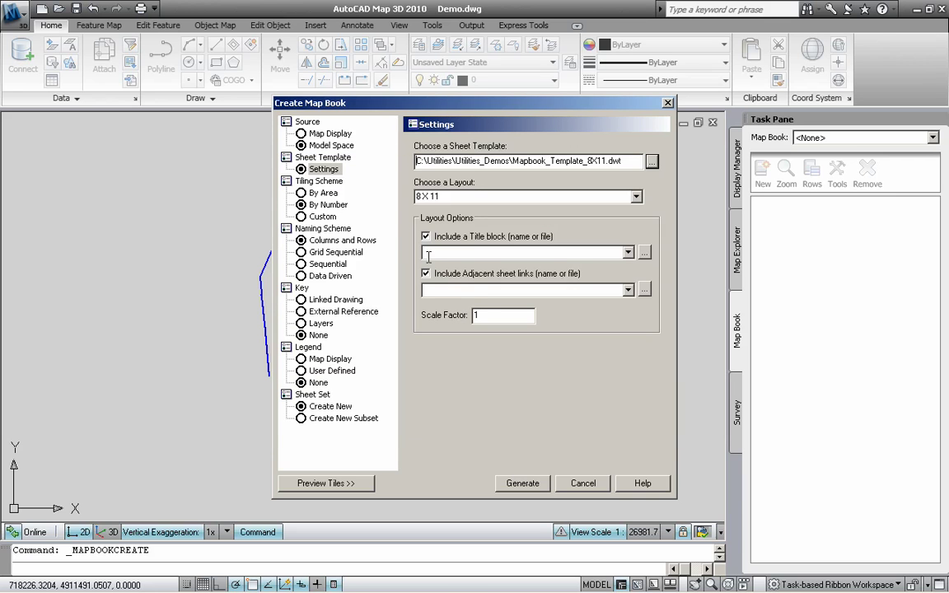
{"action": "left_click", "coordinate": [628, 253]}
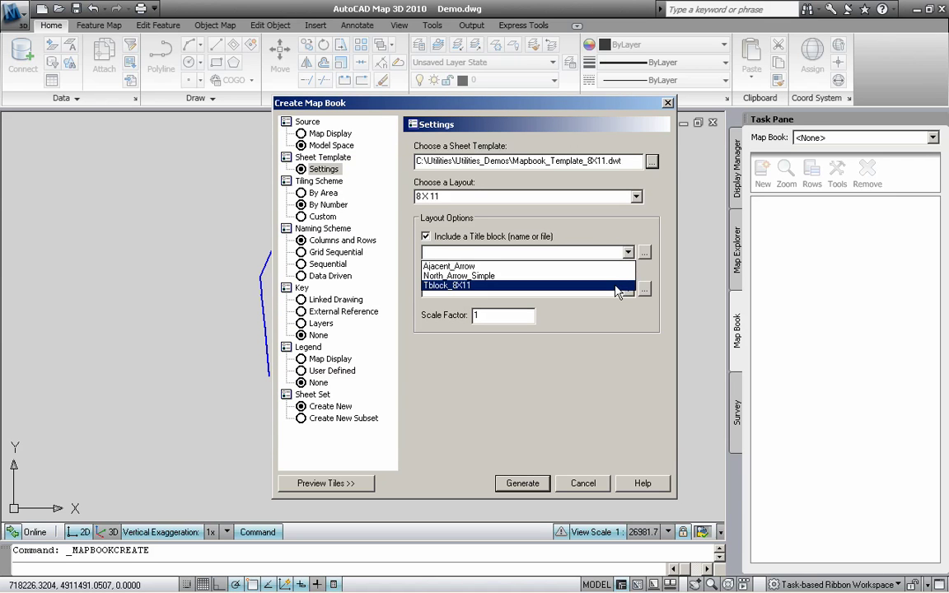
{"action": "left_click", "coordinate": [616, 286]}
{"action": "left_click", "coordinate": [627, 291]}
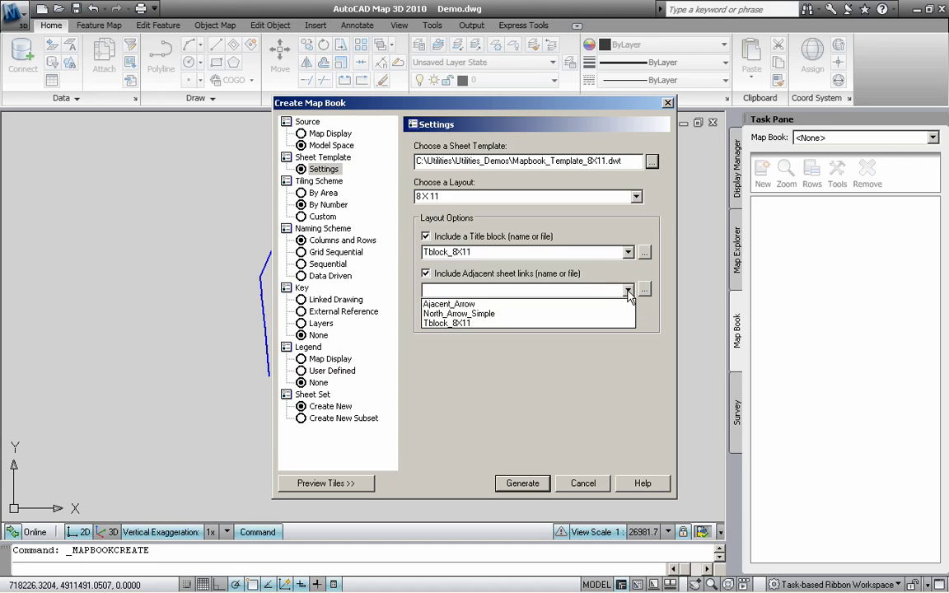
{"action": "left_click", "coordinate": [624, 305]}
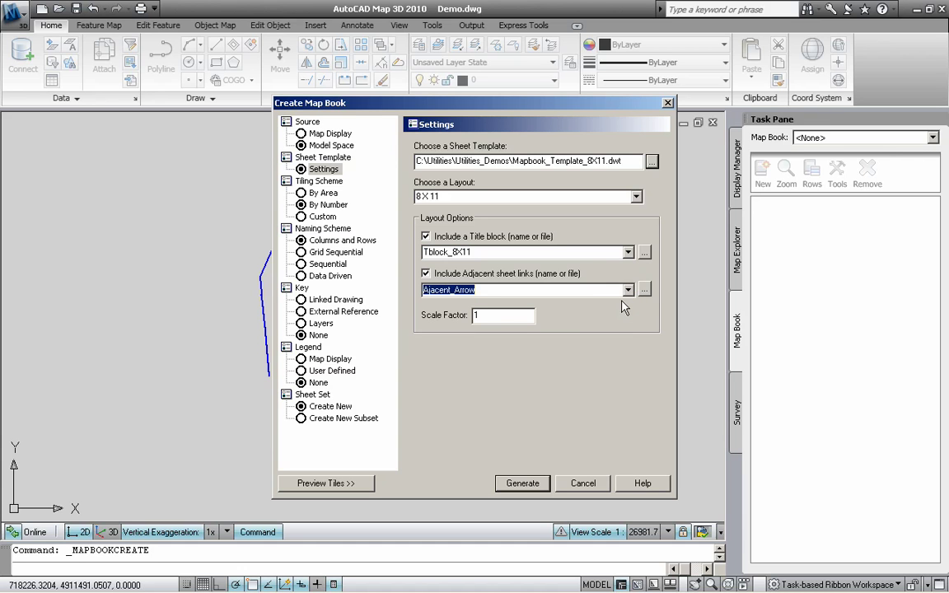
{"action": "left_click", "coordinate": [521, 317]}
{"action": "type", "text": "00"}
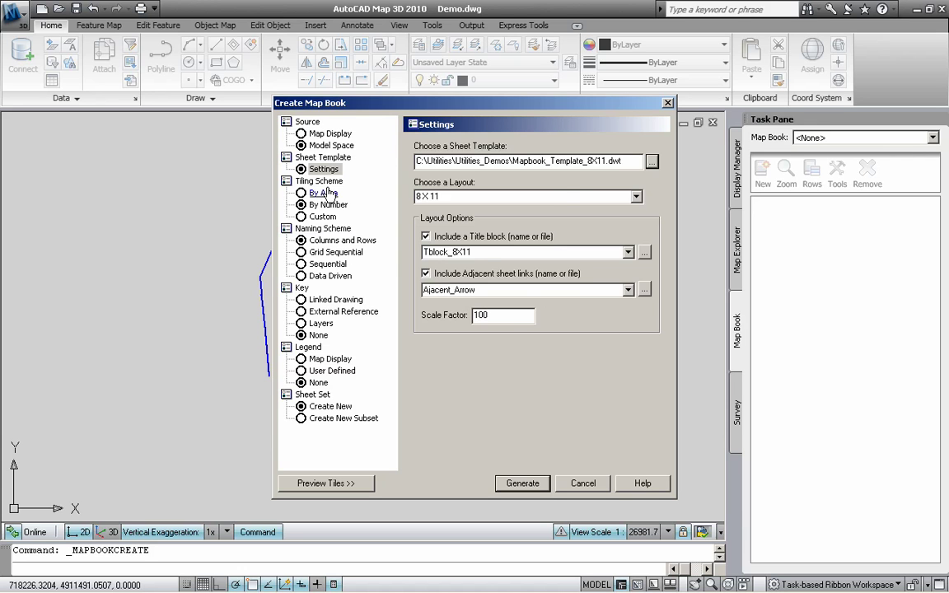
{"action": "left_click", "coordinate": [320, 182]}
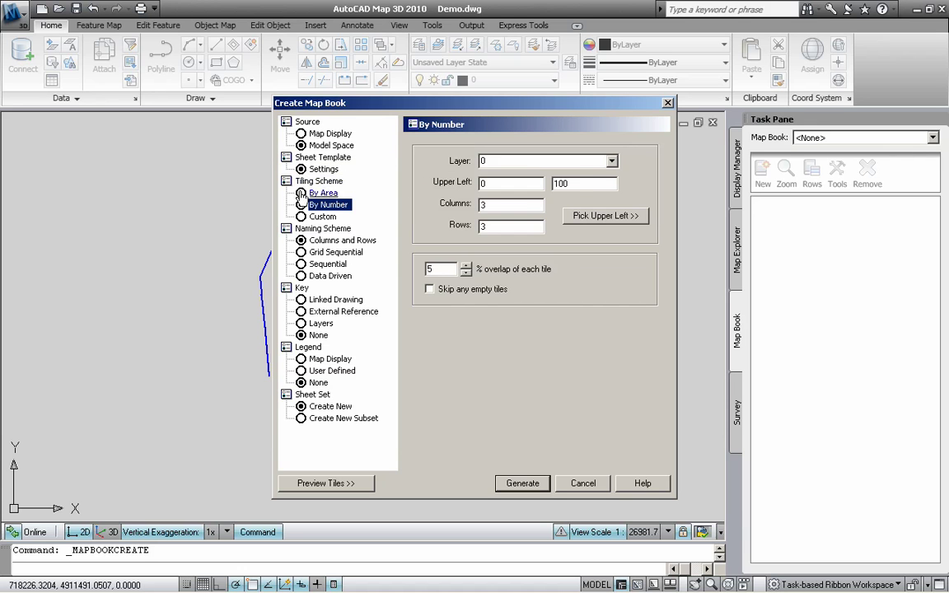
Tile by area over a window enclosing the whole map, skipping empty tiles.
{"action": "left_click", "coordinate": [323, 192]}
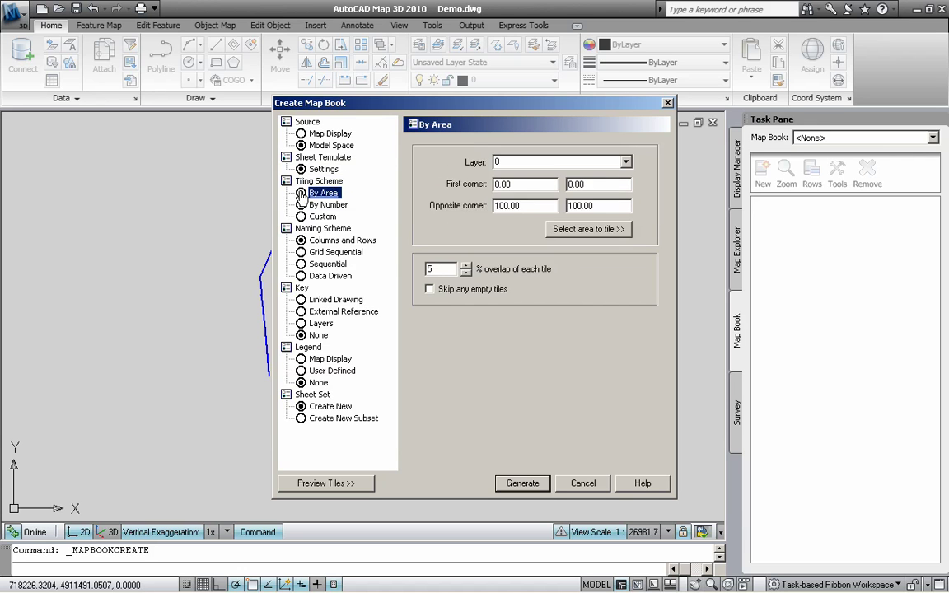
{"action": "left_click", "coordinate": [588, 229]}
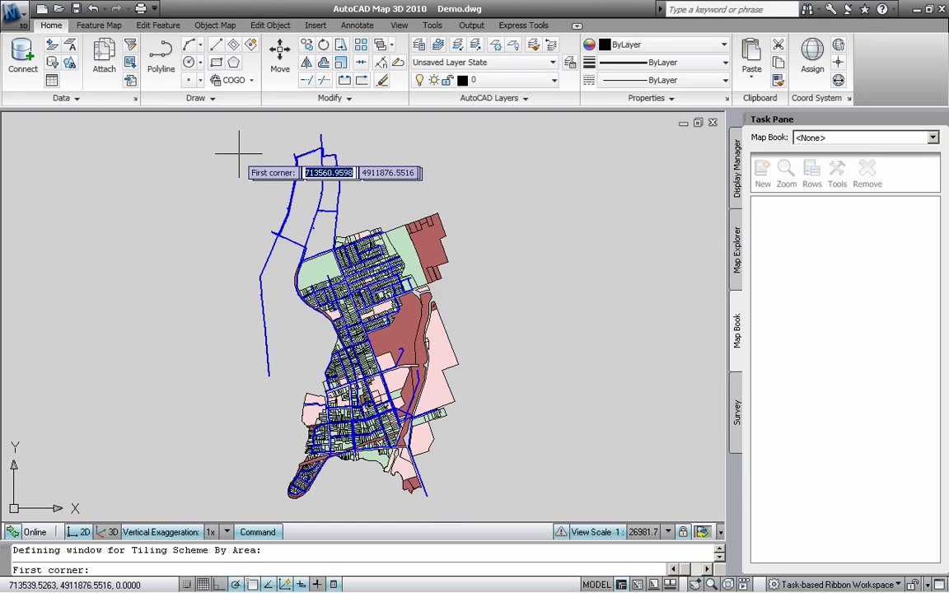
{"action": "left_click", "coordinate": [227, 141]}
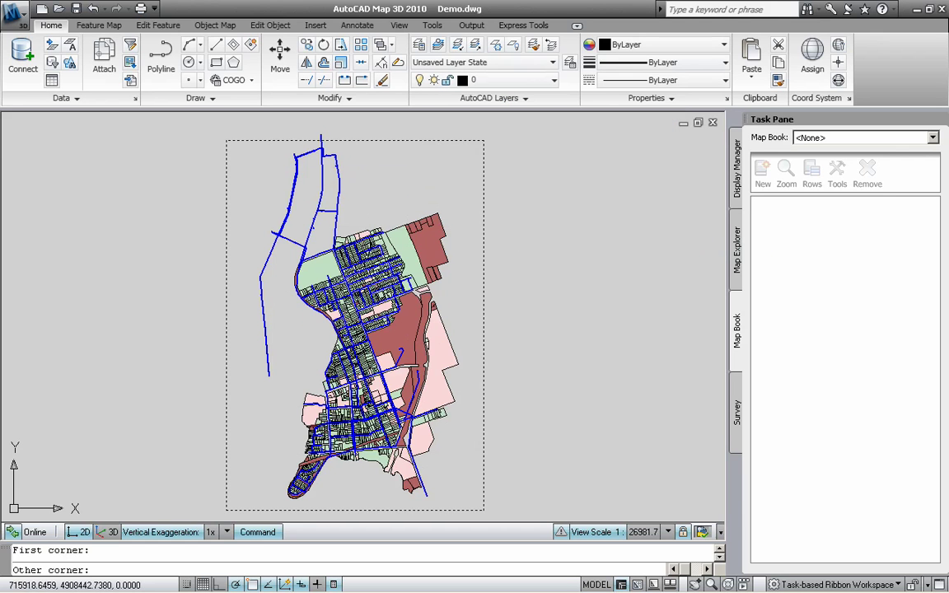
{"action": "left_click", "coordinate": [487, 503]}
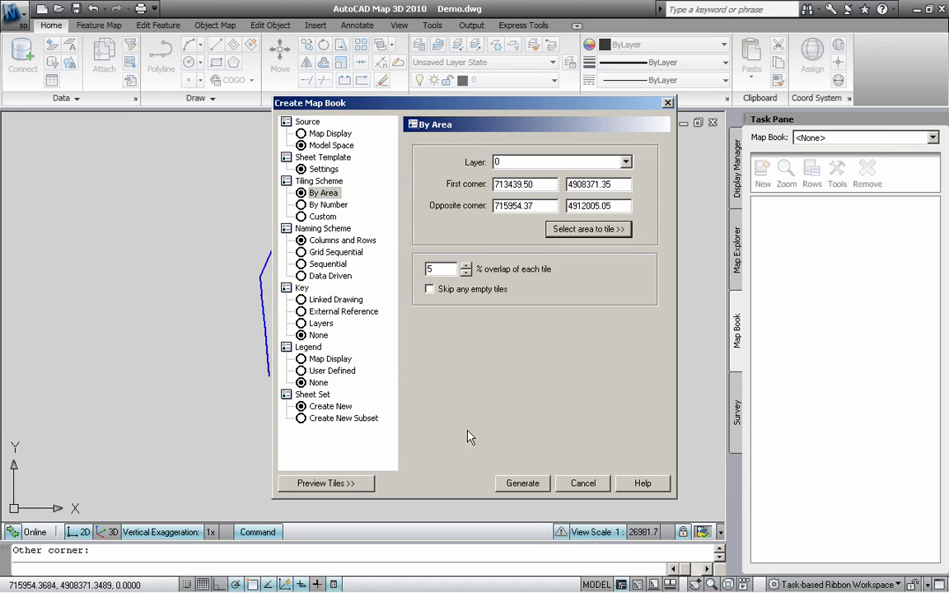
{"action": "left_click", "coordinate": [430, 290]}
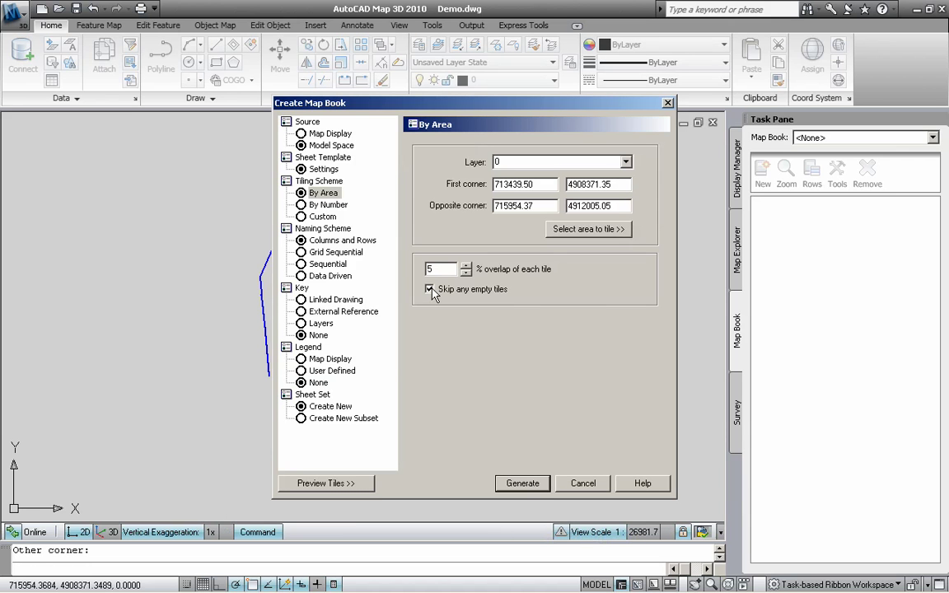
Name sheets by row letter and column number starting 5, step 10, preview, and generate.
{"action": "left_click", "coordinate": [329, 239]}
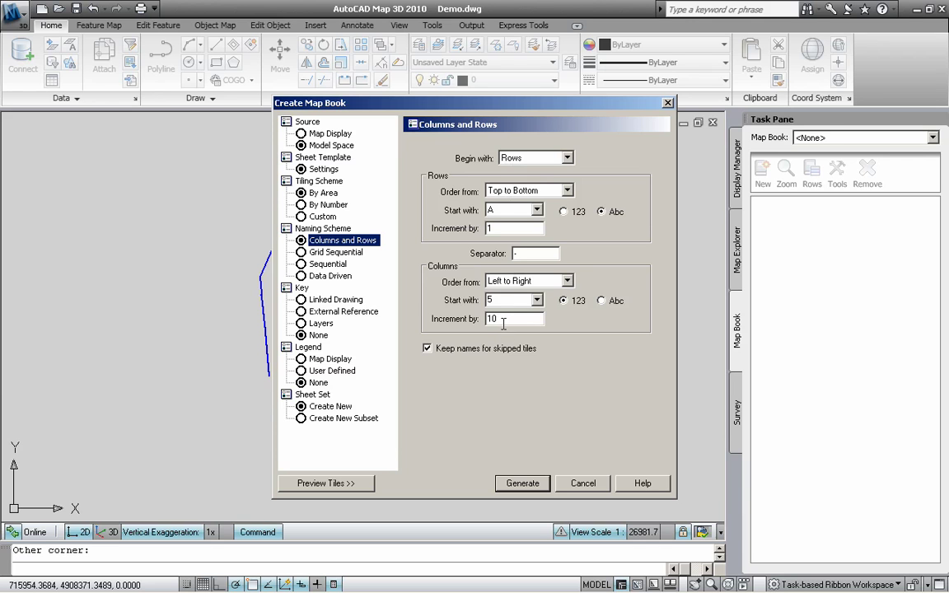
{"action": "left_click", "coordinate": [361, 483]}
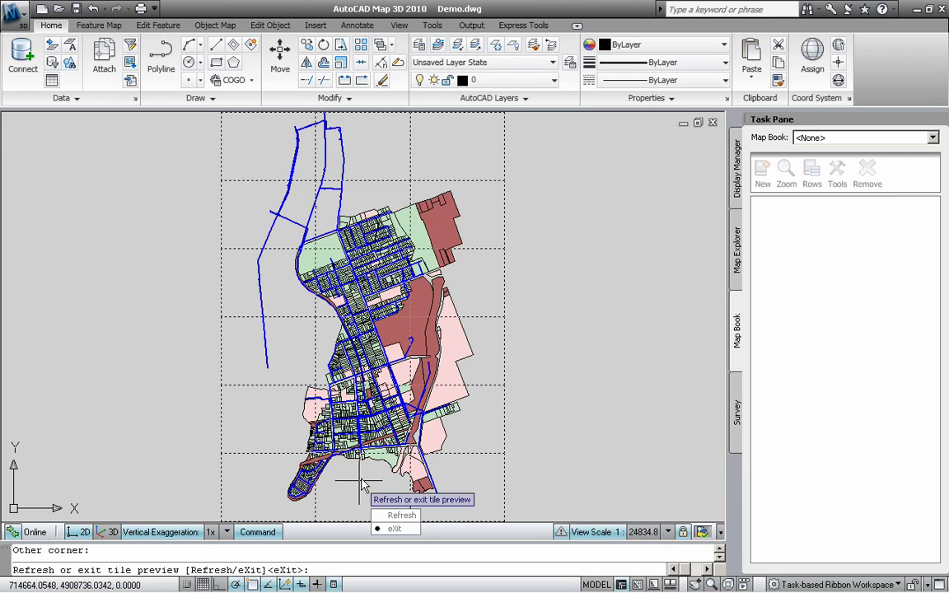
{"action": "left_click", "coordinate": [396, 529]}
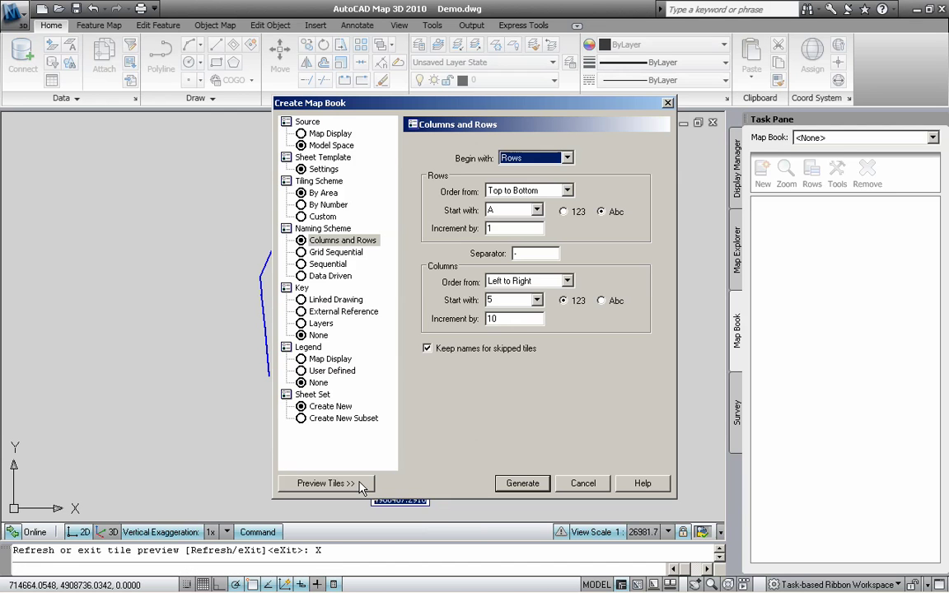
{"action": "left_click", "coordinate": [505, 487]}
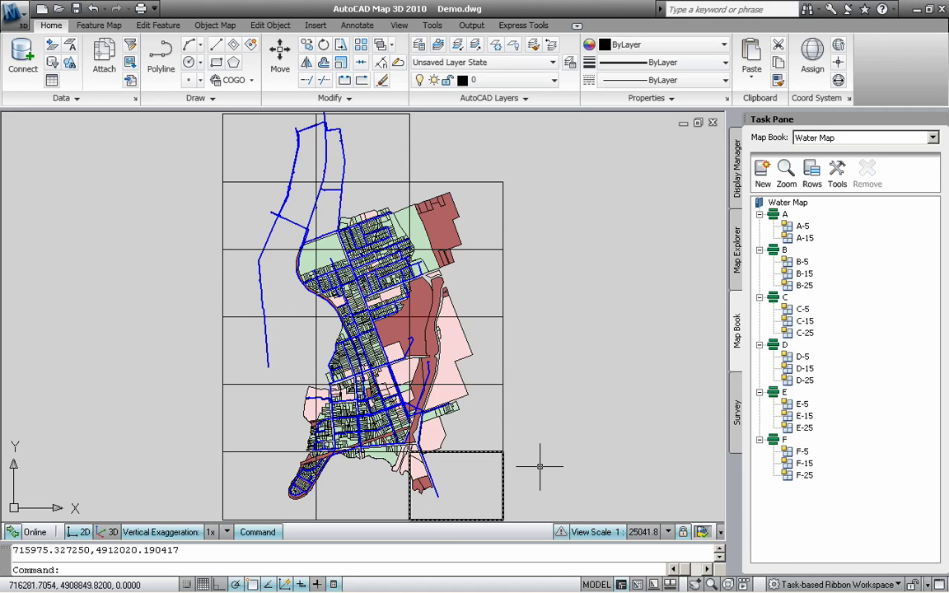
Zoom to tile C-15 in the map, then view its layout sheet.
{"action": "left_click", "coordinate": [804, 321]}
{"action": "right_click", "coordinate": [804, 325]}
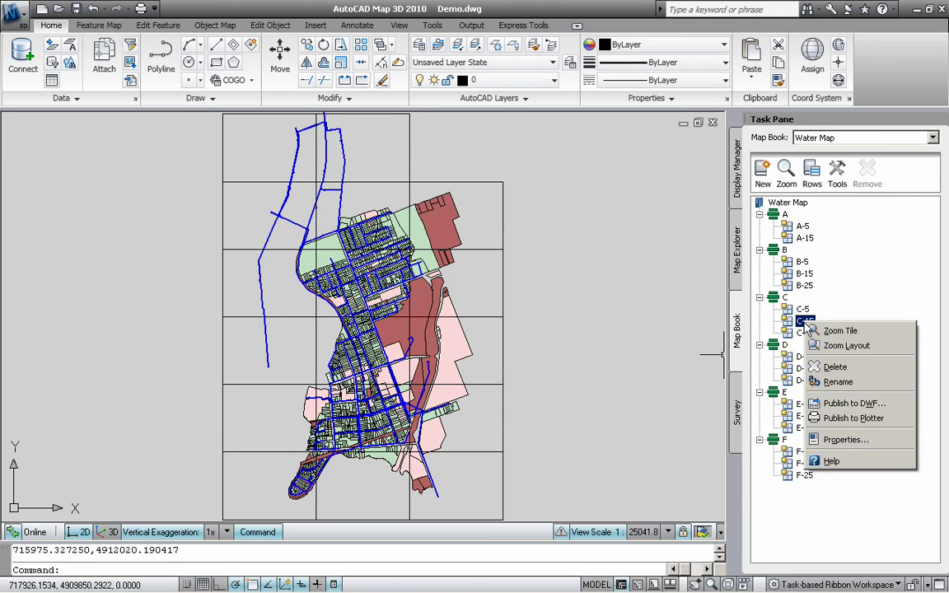
{"action": "left_click", "coordinate": [831, 331]}
{"action": "right_click", "coordinate": [811, 322]}
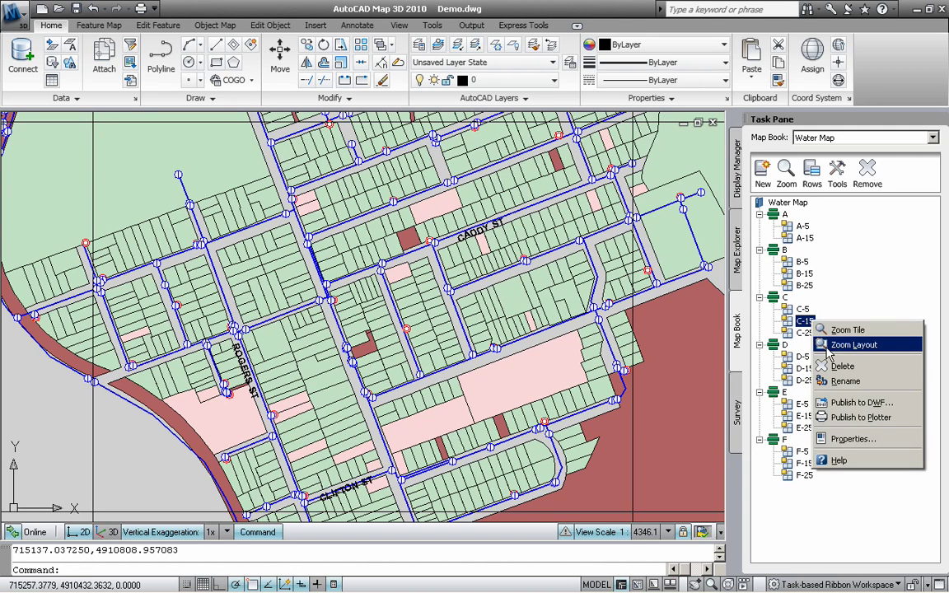
{"action": "left_click", "coordinate": [828, 346]}
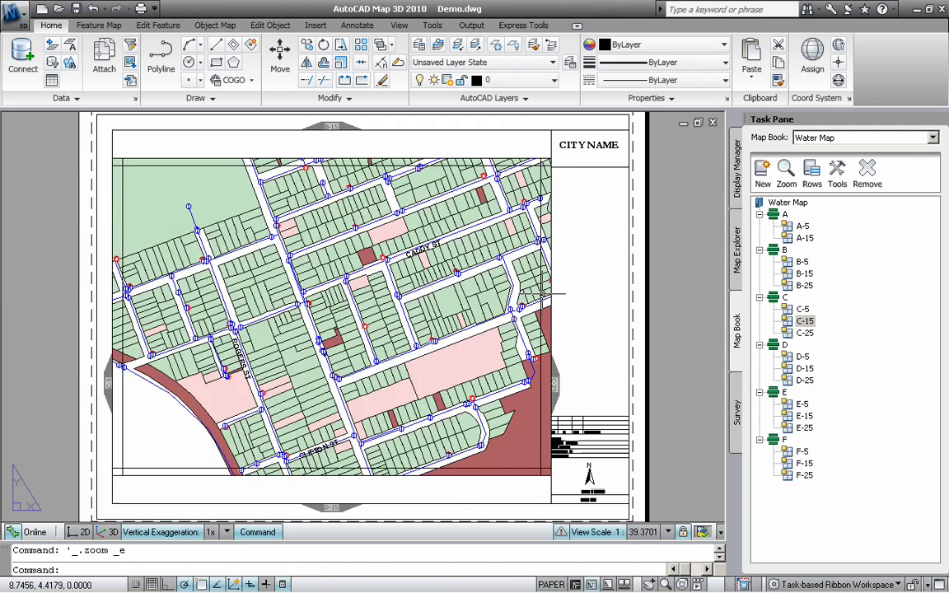
Switch to the C-25 layout sheet and pan it fully into view.
{"action": "scroll", "coordinate": [539, 387], "scroll_direction": "up", "scroll_amount": 3}
{"action": "scroll", "coordinate": [540, 398], "scroll_direction": "up", "scroll_amount": 3}
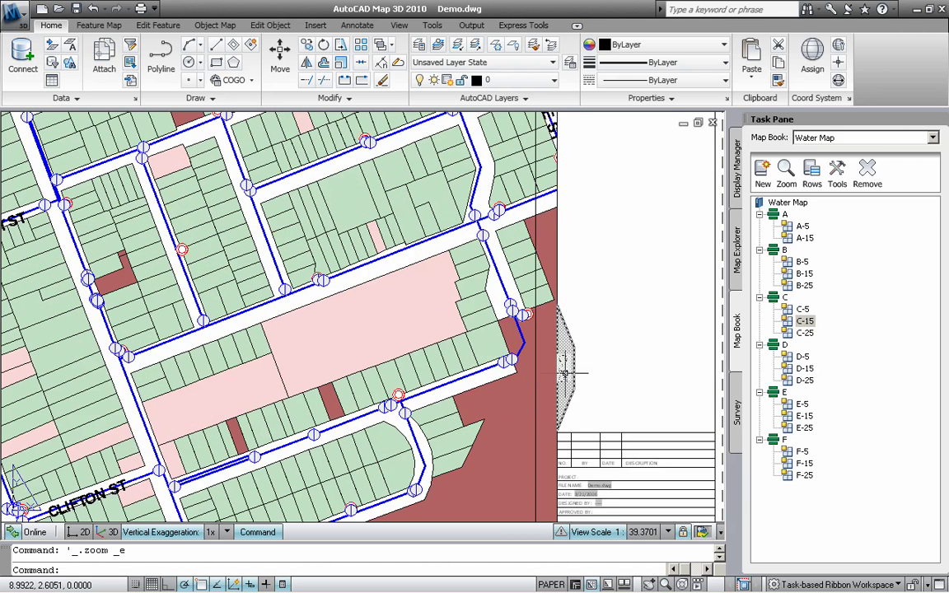
{"action": "left_click", "coordinate": [563, 372]}
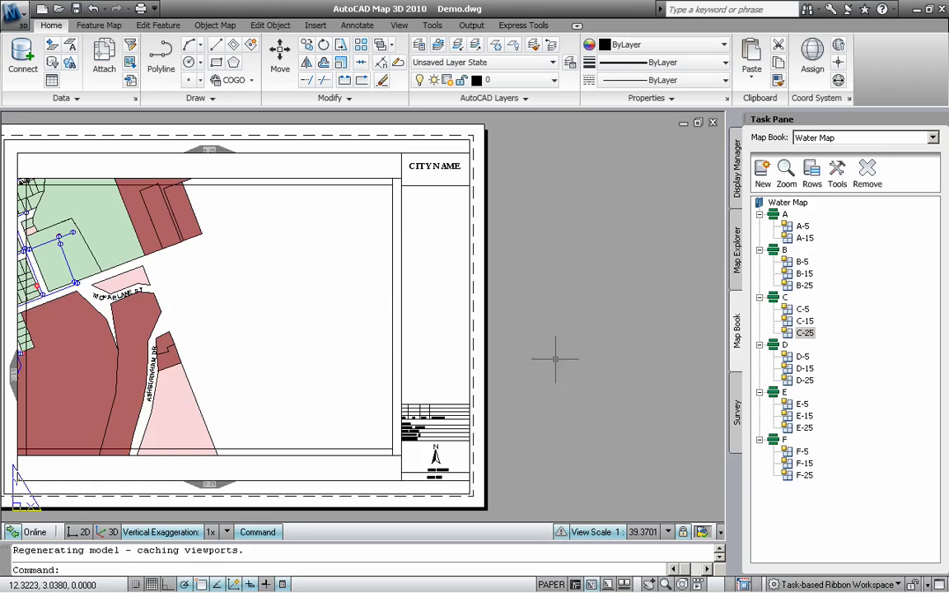
{"action": "middle_click_drag", "start_coordinate": [500, 333], "coordinate": [626, 331]}
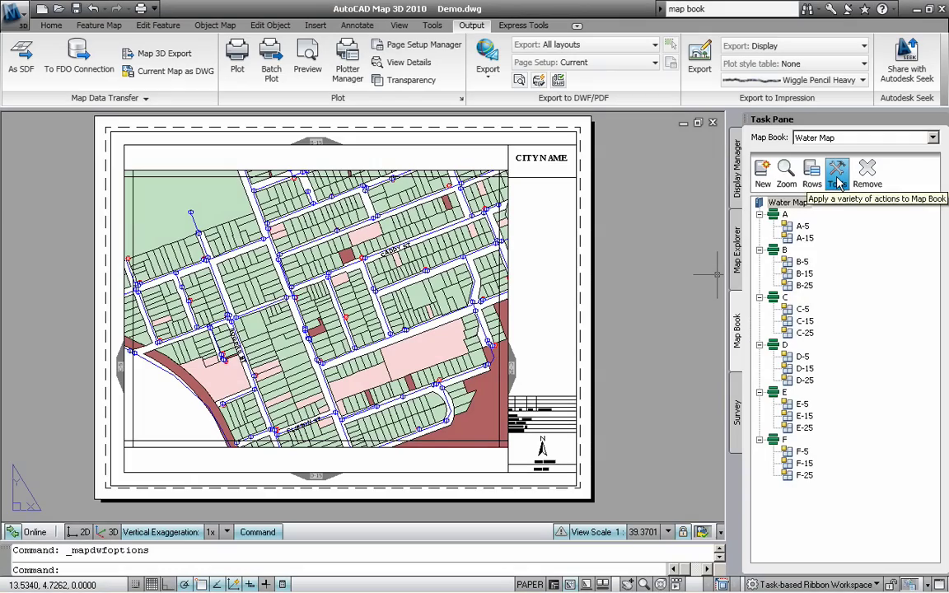
Save the drawing and publish the whole Water Map map book, overwriting the existing Water Map.dwf.
{"action": "left_click", "coordinate": [836, 175]}
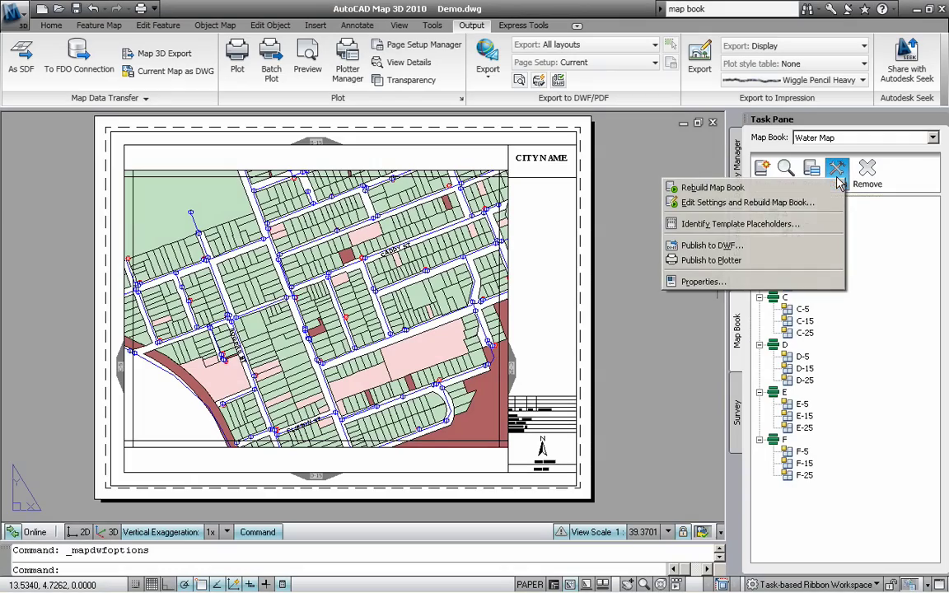
{"action": "left_click", "coordinate": [818, 246]}
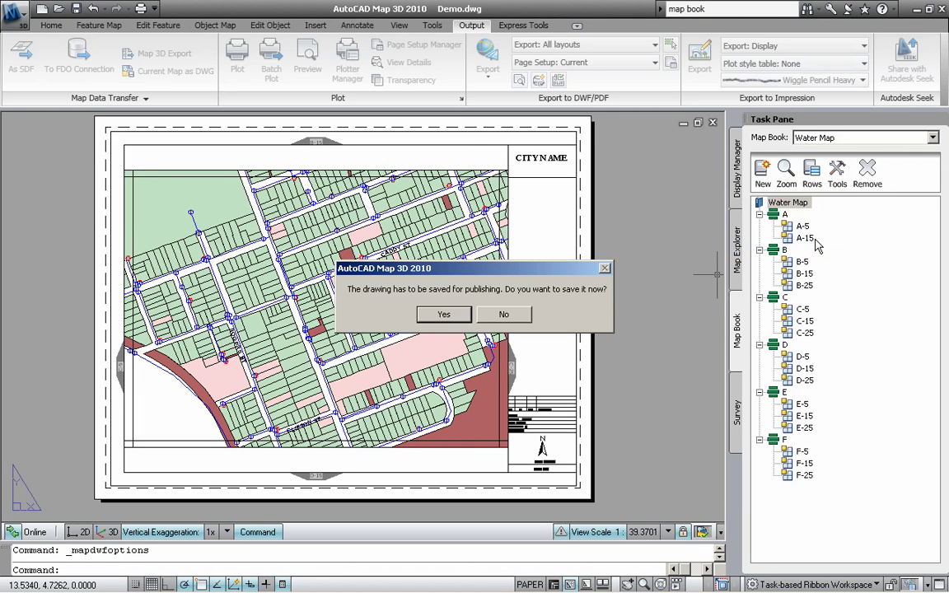
{"action": "left_click", "coordinate": [444, 317]}
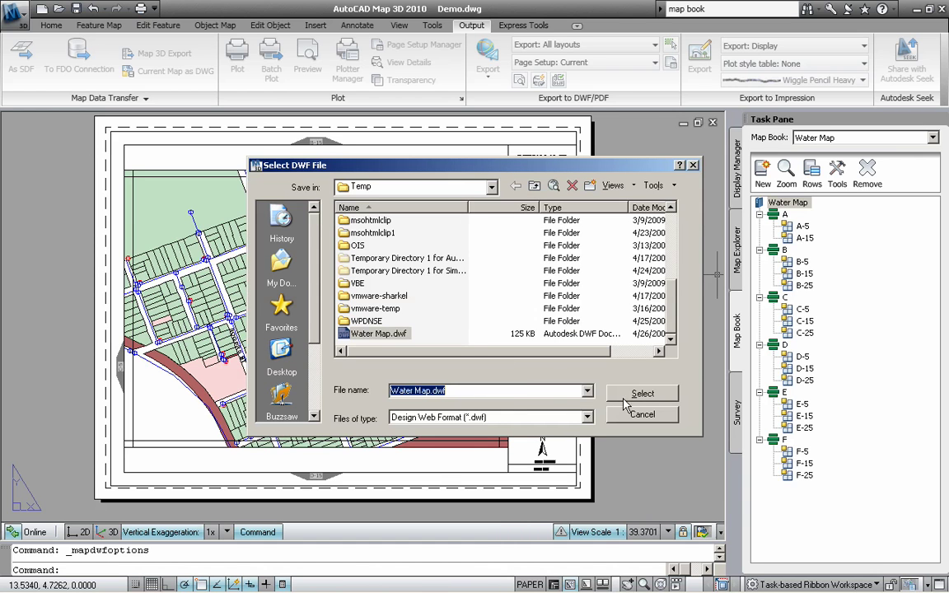
{"action": "left_click", "coordinate": [641, 395]}
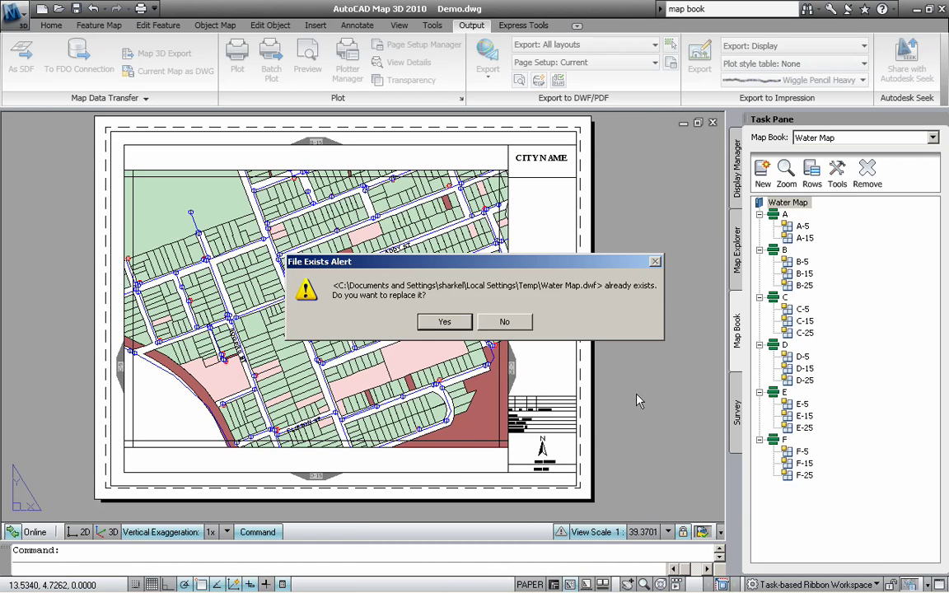
{"action": "left_click", "coordinate": [458, 328]}
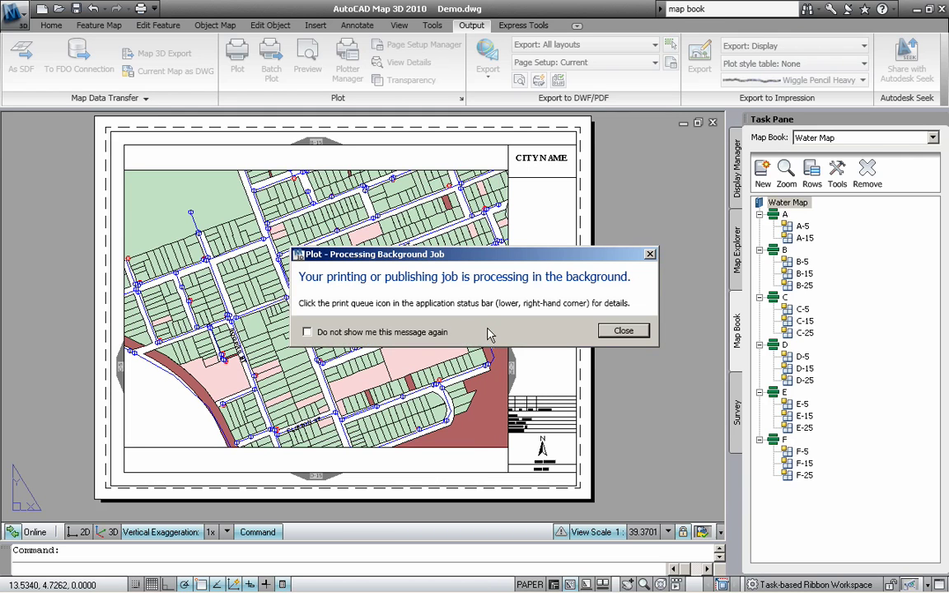
{"action": "left_click", "coordinate": [624, 332]}
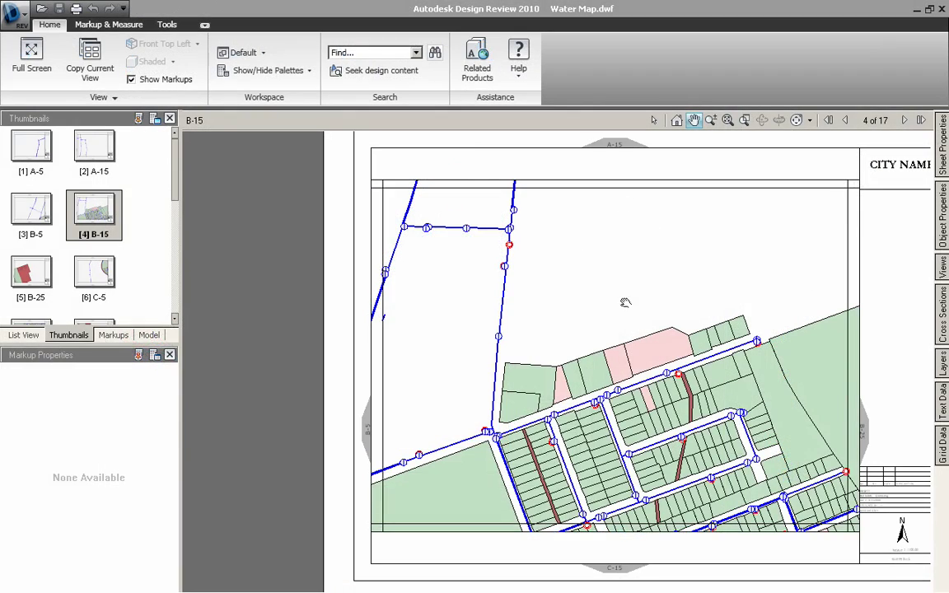
Follow sheet links through A-15, A-5, B-5 and B-15 to C-15, then zoom to street level.
{"action": "left_click", "coordinate": [653, 121]}
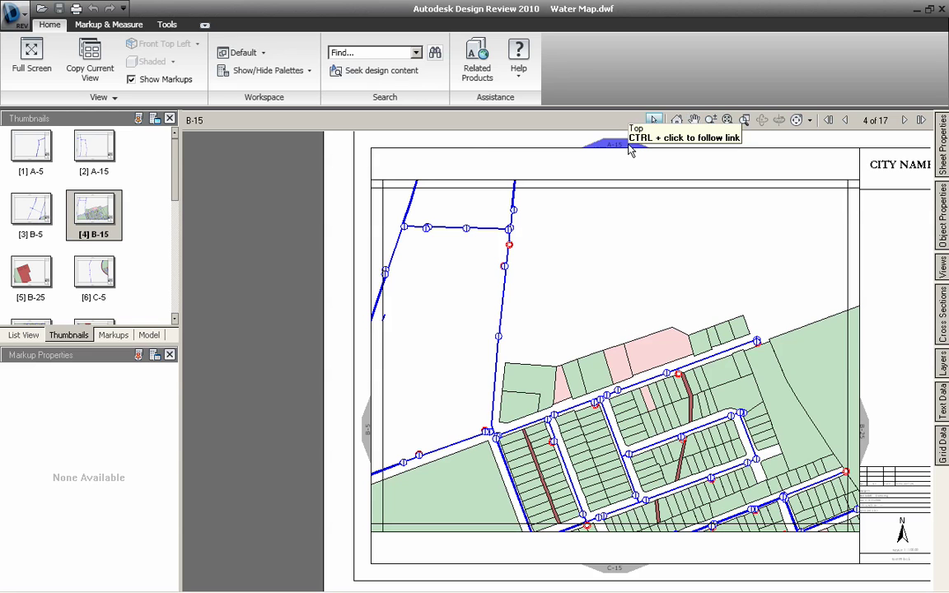
{"action": "left_click", "coordinate": [629, 153], "text": "ctrl"}
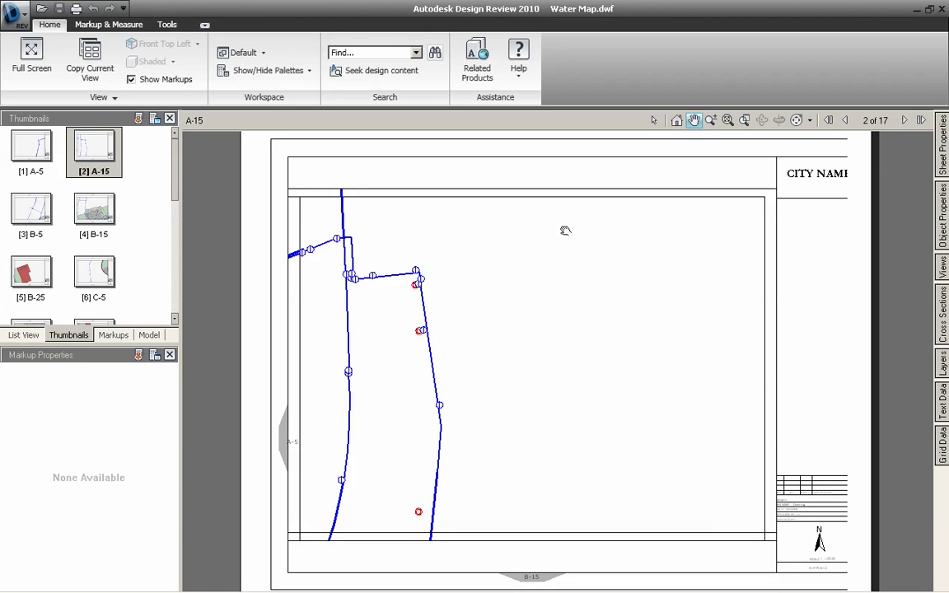
{"action": "left_click", "coordinate": [280, 443], "text": "ctrl"}
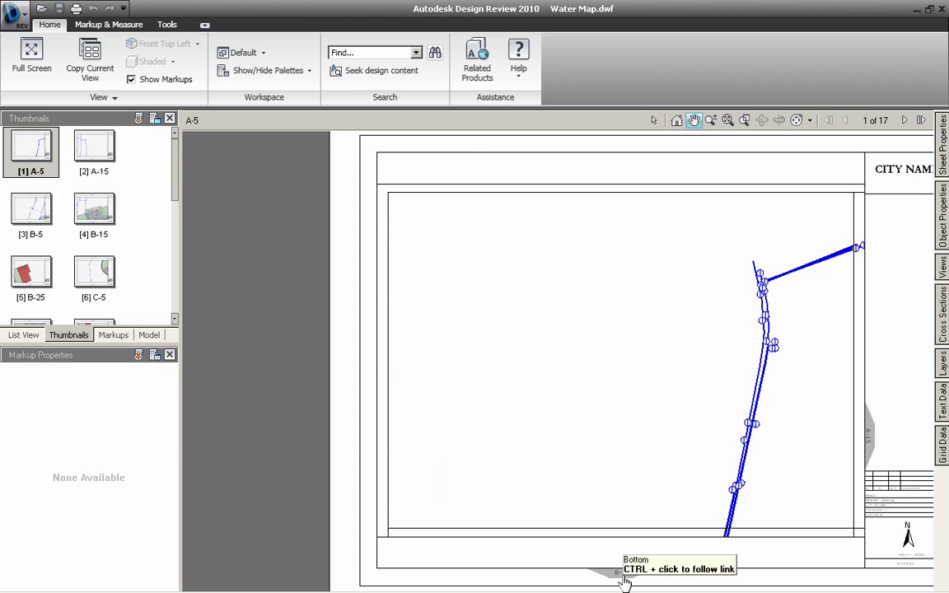
{"action": "left_click", "coordinate": [624, 581], "text": "ctrl"}
{"action": "left_click", "coordinate": [783, 450], "text": "ctrl"}
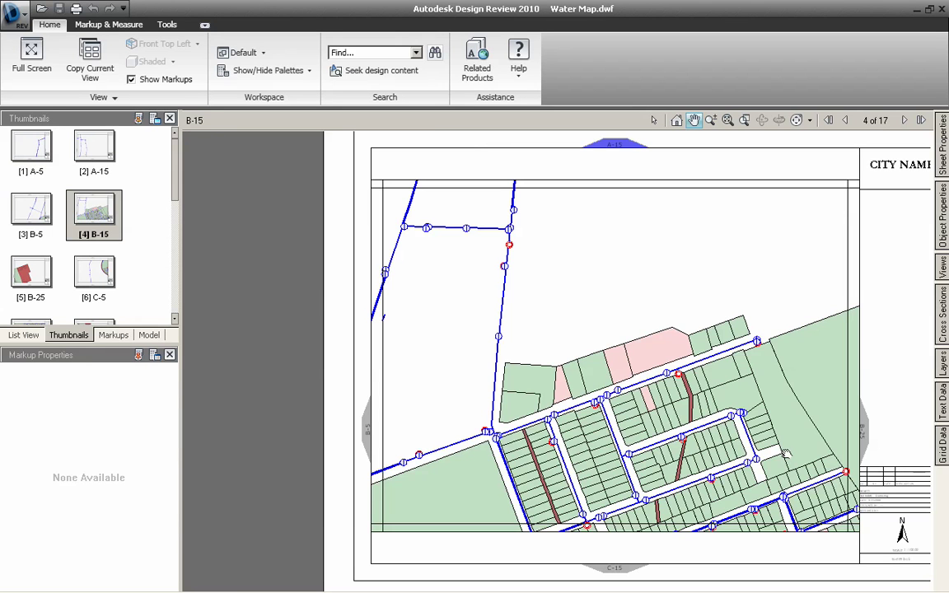
{"action": "left_click", "coordinate": [614, 568], "text": "ctrl"}
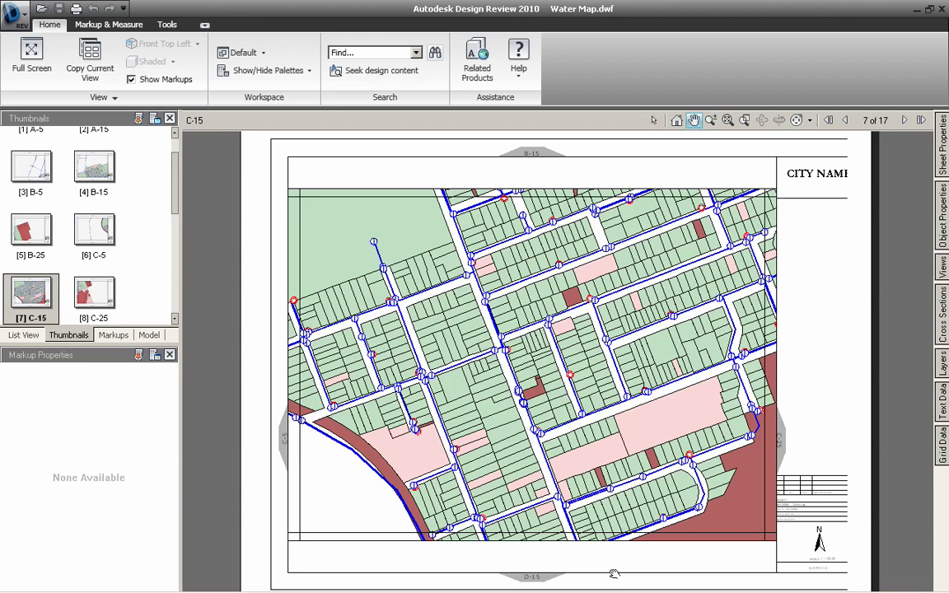
{"action": "scroll", "coordinate": [649, 346], "scroll_direction": "up", "scroll_amount": 2}
{"action": "scroll", "coordinate": [649, 346], "scroll_direction": "up", "scroll_amount": 2}
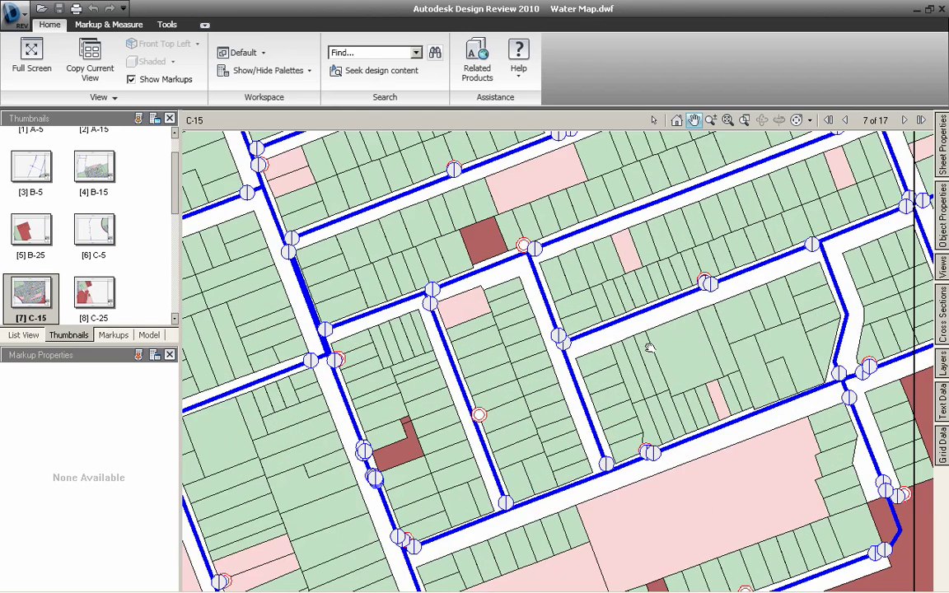
{"action": "scroll", "coordinate": [649, 346], "scroll_direction": "up", "scroll_amount": 2}
View properties of valve V1108, a Cast Iron pipe (length 269.1), hydrant H1540 and another valve.
{"action": "left_click", "coordinate": [653, 120]}
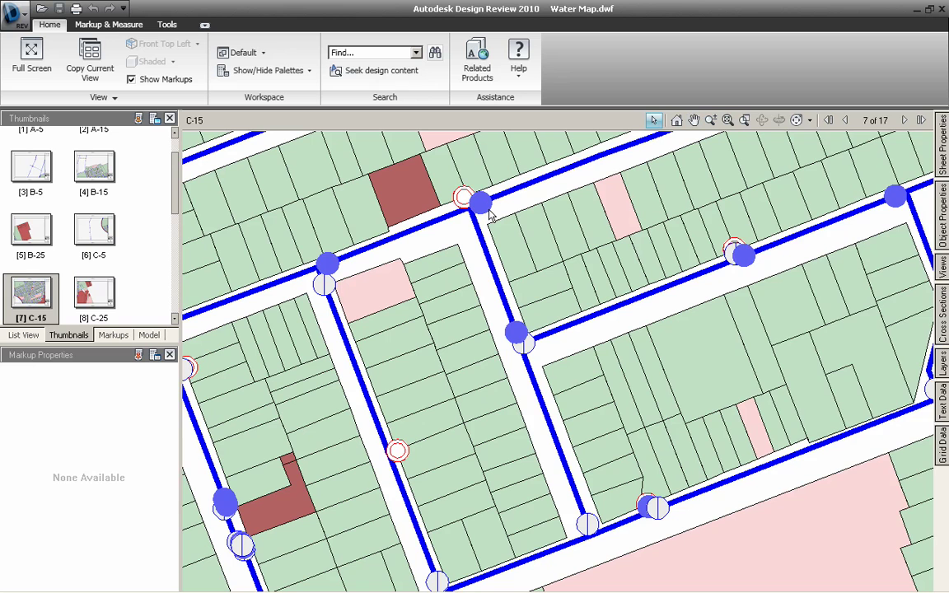
{"action": "left_click", "coordinate": [489, 212]}
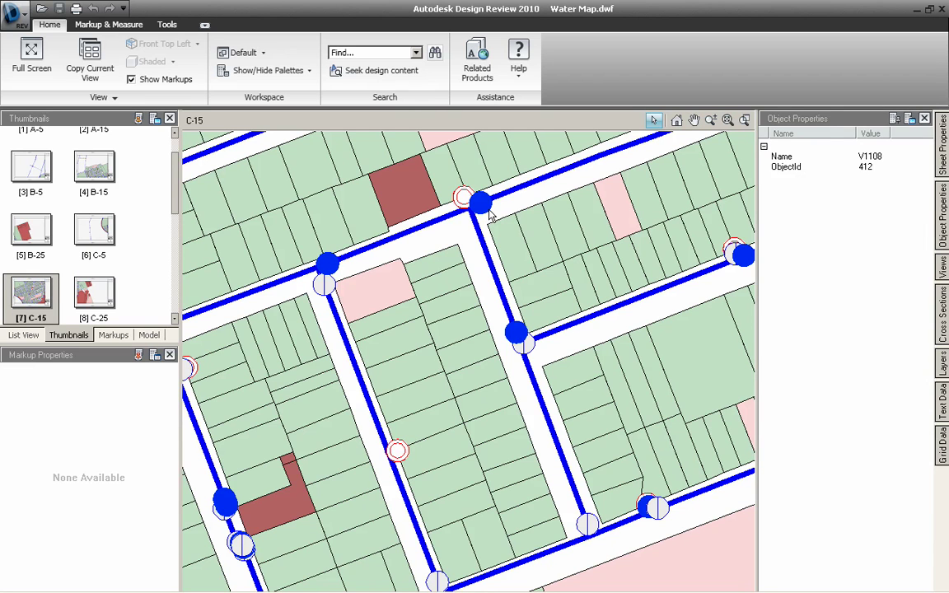
{"action": "left_click", "coordinate": [514, 192]}
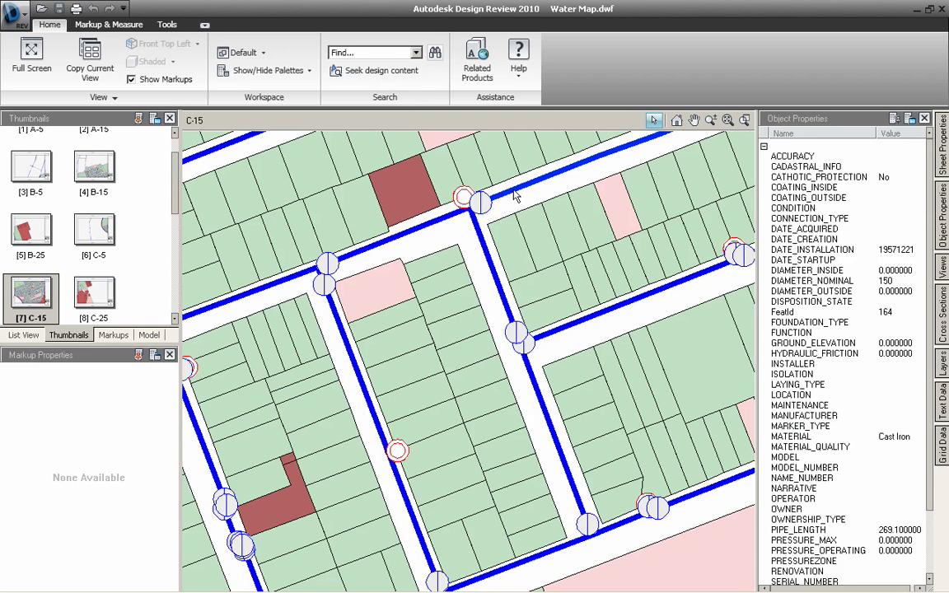
{"action": "left_click", "coordinate": [464, 192]}
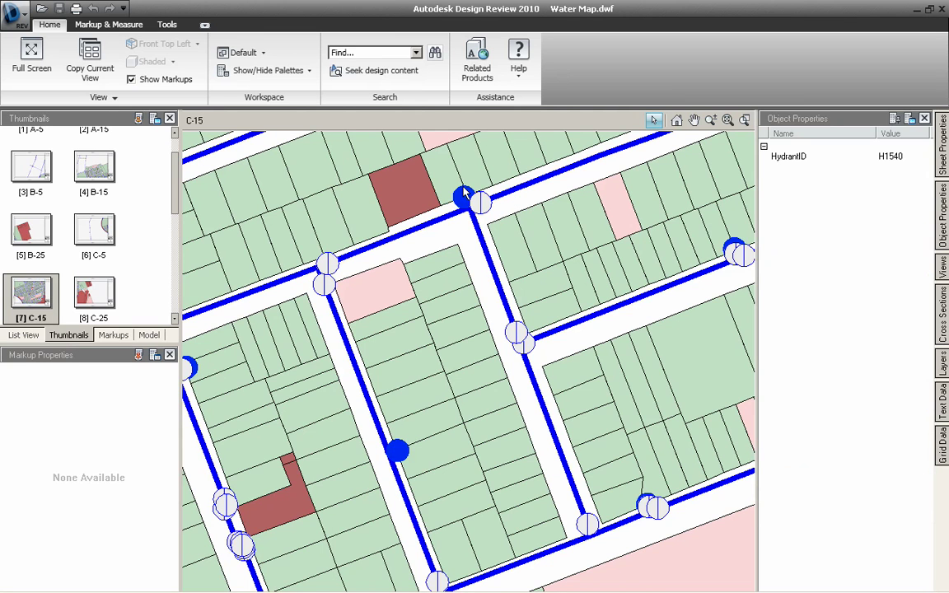
{"action": "left_click", "coordinate": [231, 505]}
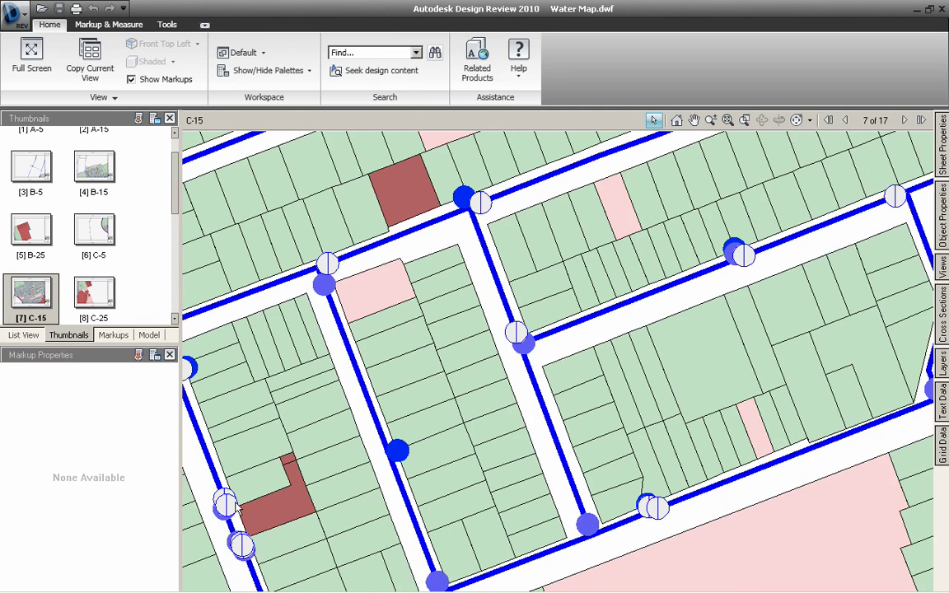